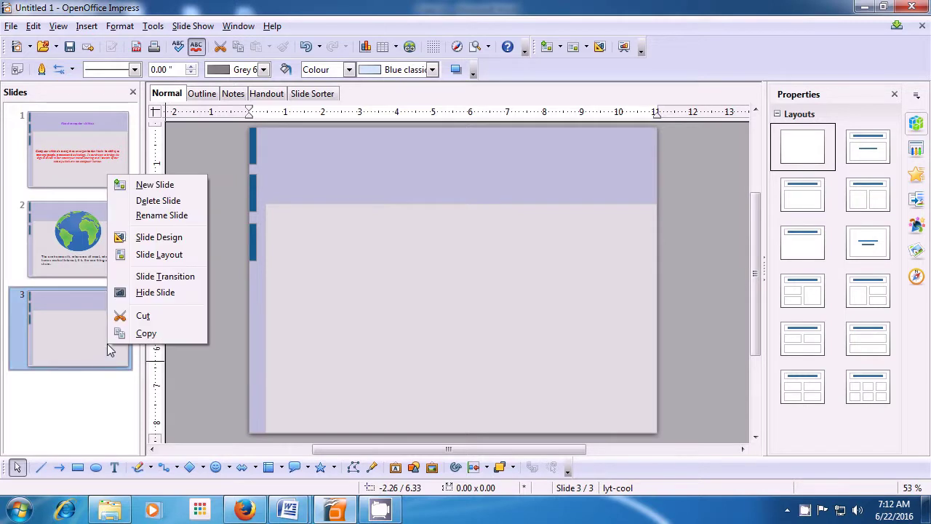
Load the Dark Blue with Orange presentation background as a slide design and apply it to slide 3
left_click(156, 239)
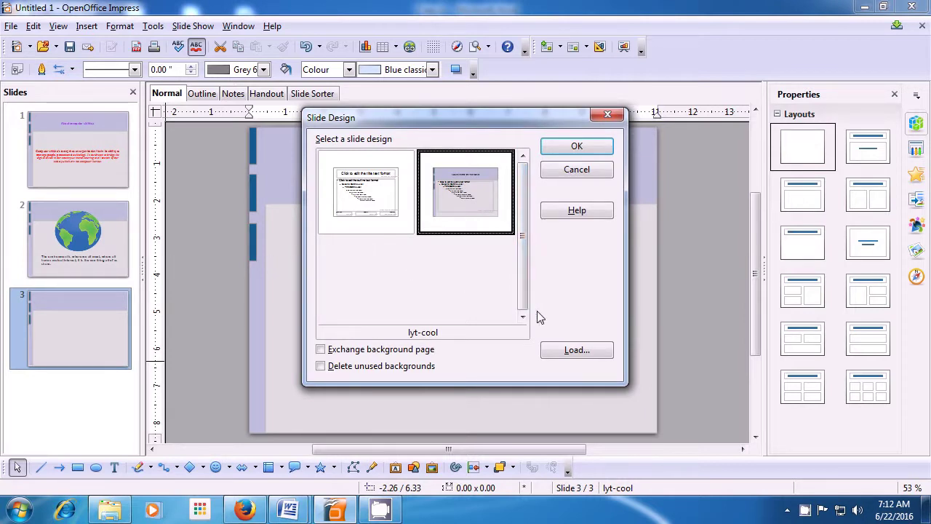
left_click(575, 352)
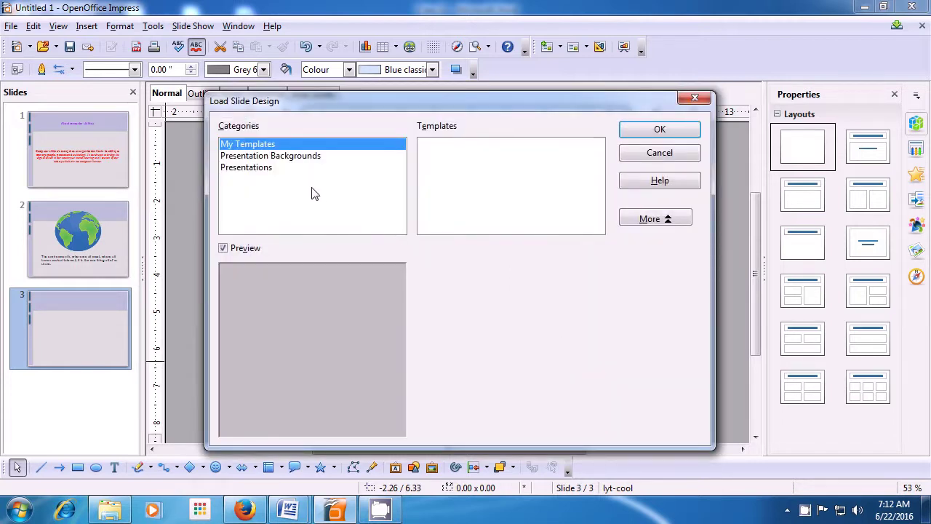
left_click(283, 157)
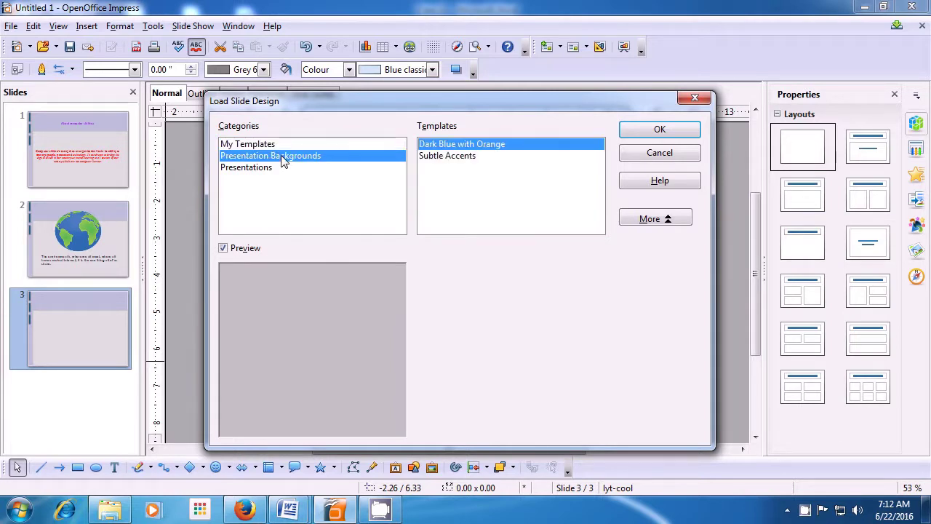
left_click(439, 145)
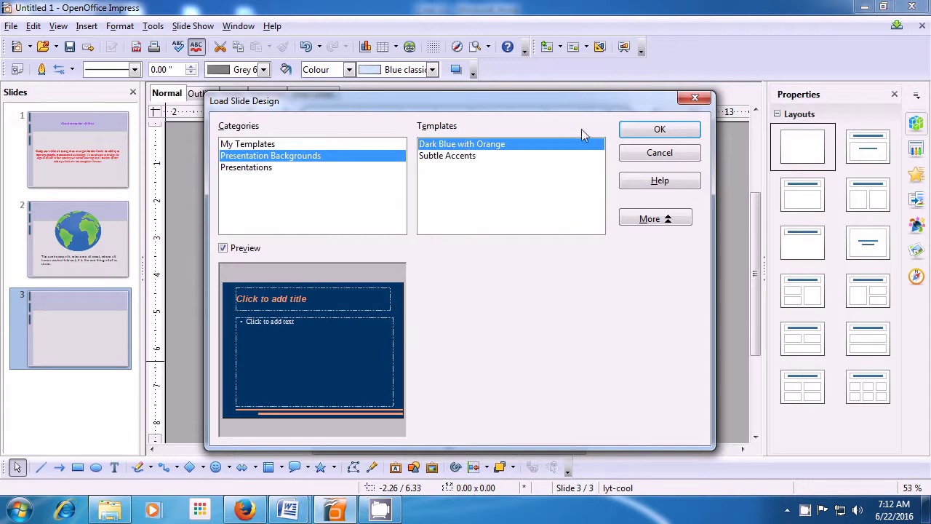
left_click(651, 129)
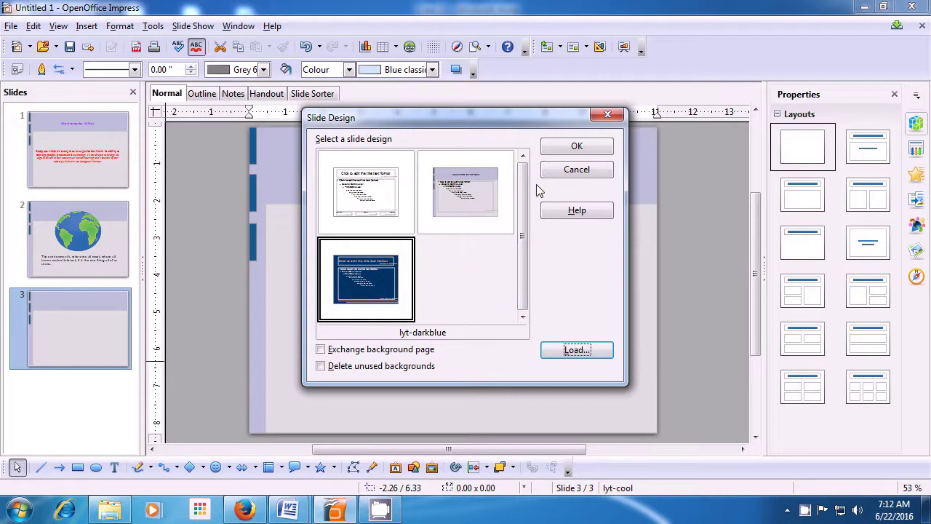
left_click(570, 148)
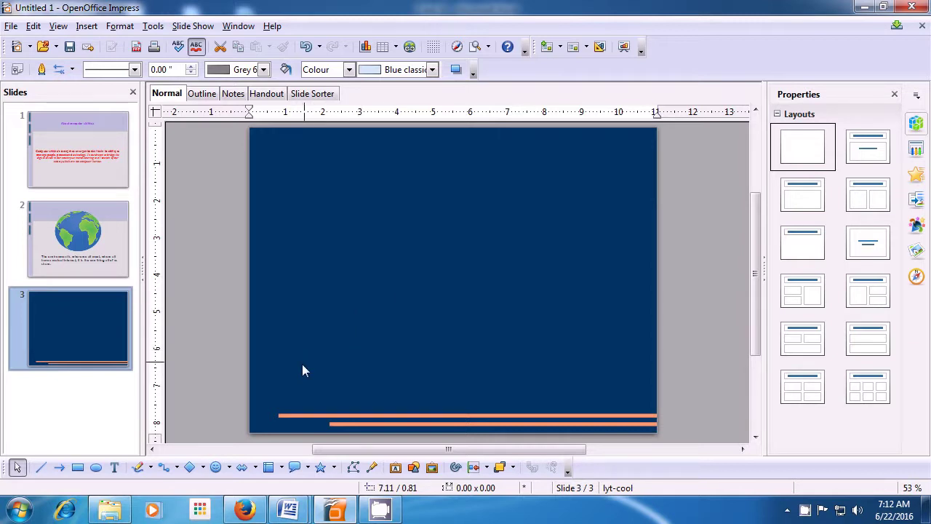
Draw an octagon bevel about 2.87 by 3.07 inches on slide 3 and move it to the middle of the slide
left_click(229, 467)
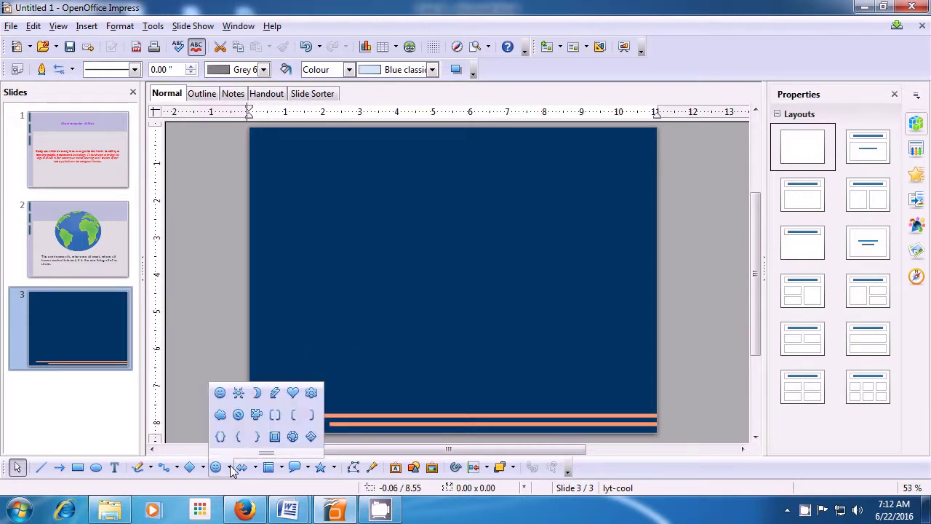
left_click(291, 438)
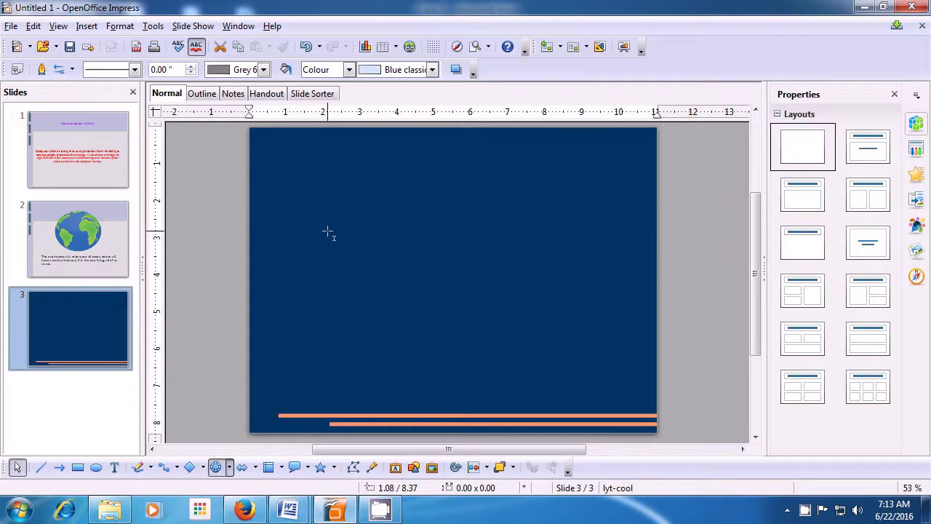
left_click_drag(329, 214, 435, 326)
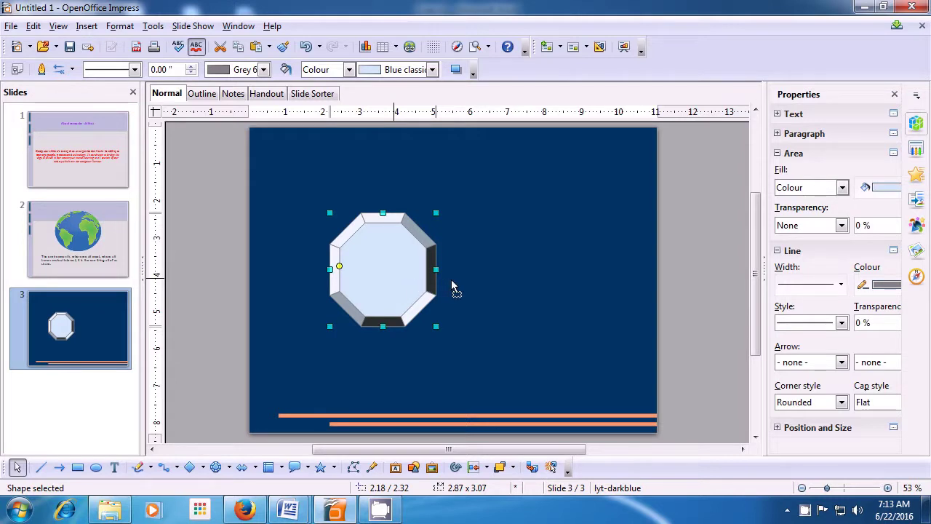
left_click_drag(460, 287, 461, 287)
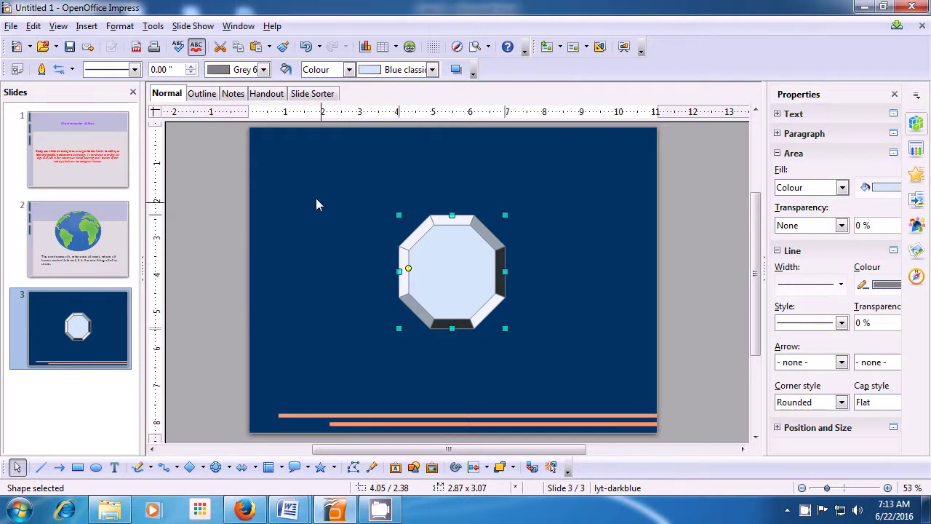
Give the octagon bevel a continuous outline with a line width of 0.02 inches
left_click(135, 70)
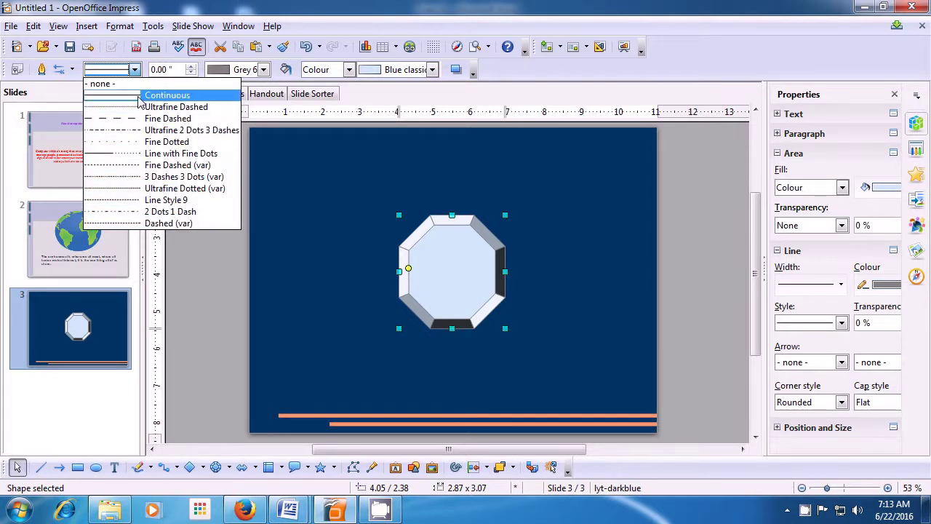
left_click(168, 96)
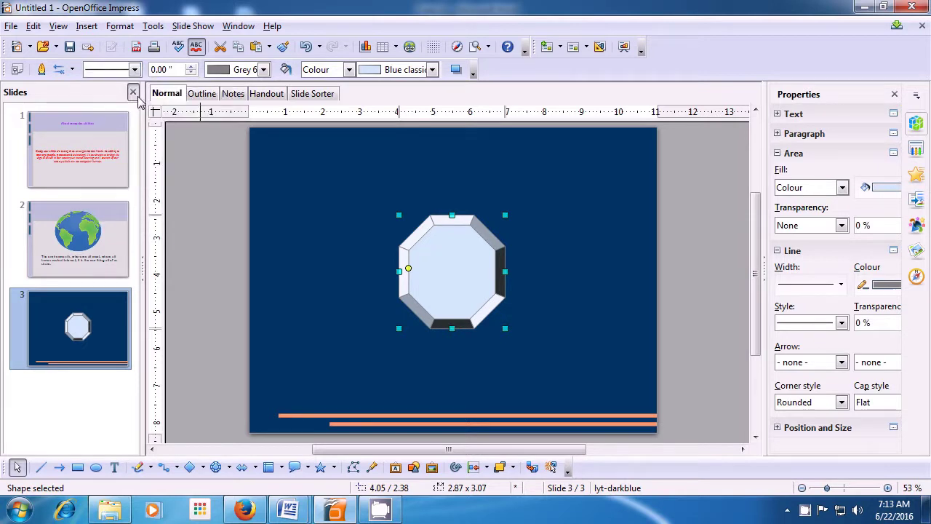
left_click(193, 67)
left_click(192, 68)
left_click(193, 68)
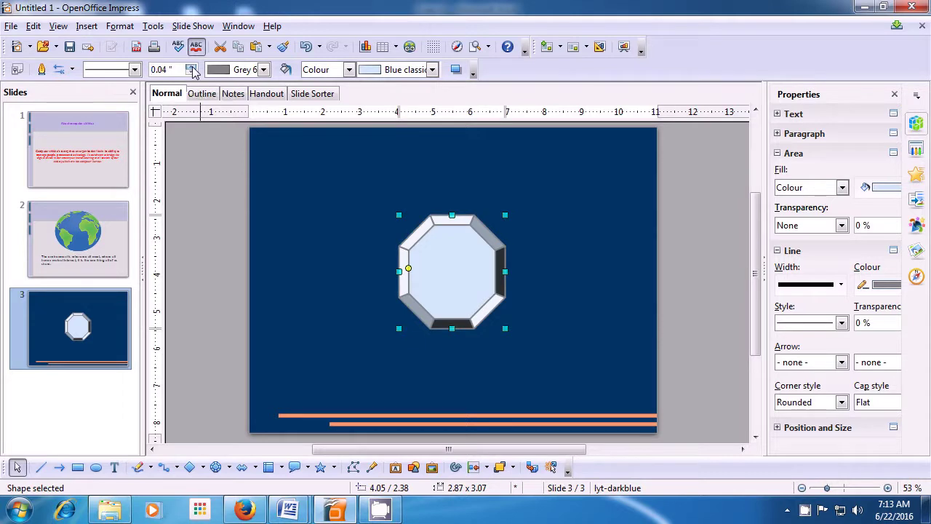
left_click(193, 67)
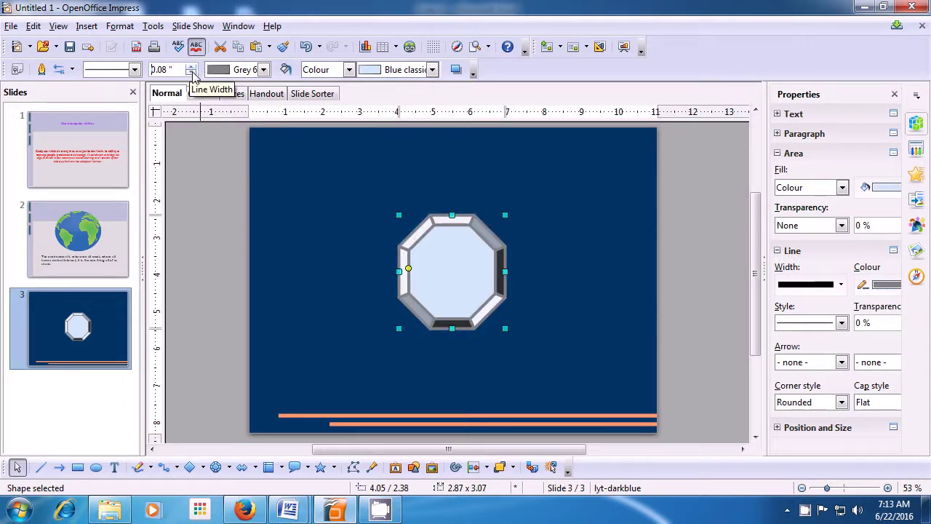
left_click(192, 73)
left_click(192, 73)
left_click(192, 73)
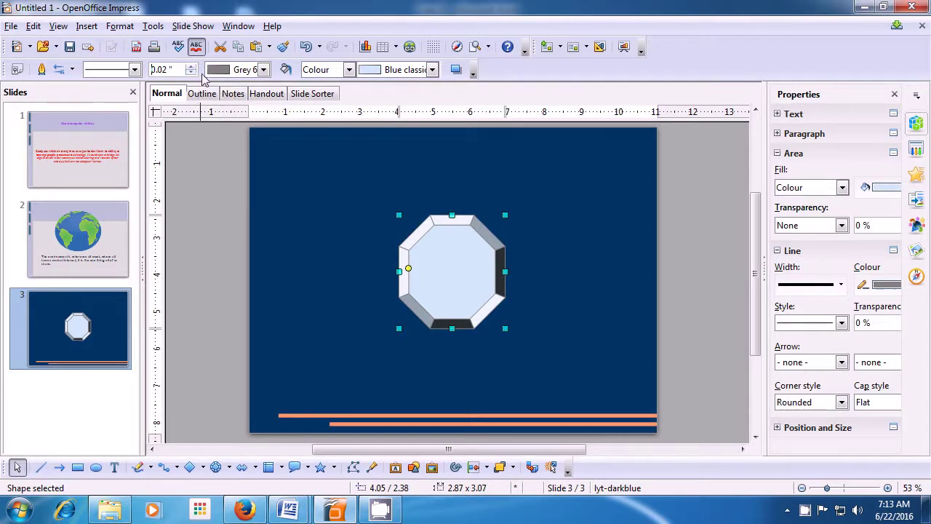
Set the octagon bevel's line colour to Grey 3
left_click(264, 70)
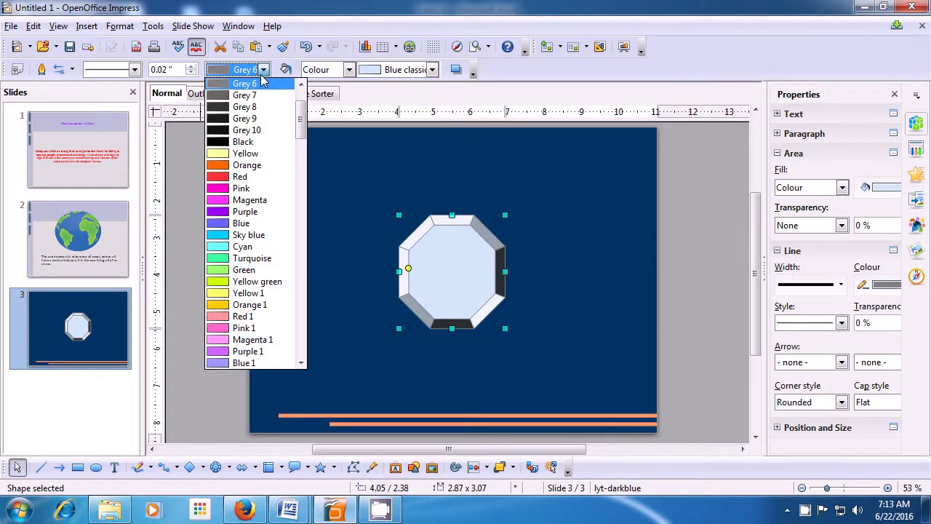
scroll(245, 145, "up", 2)
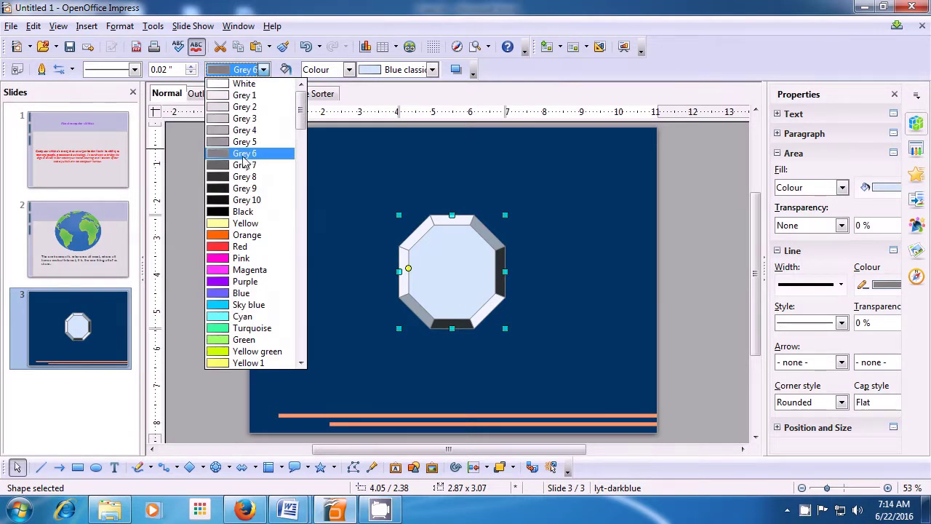
left_click(236, 120)
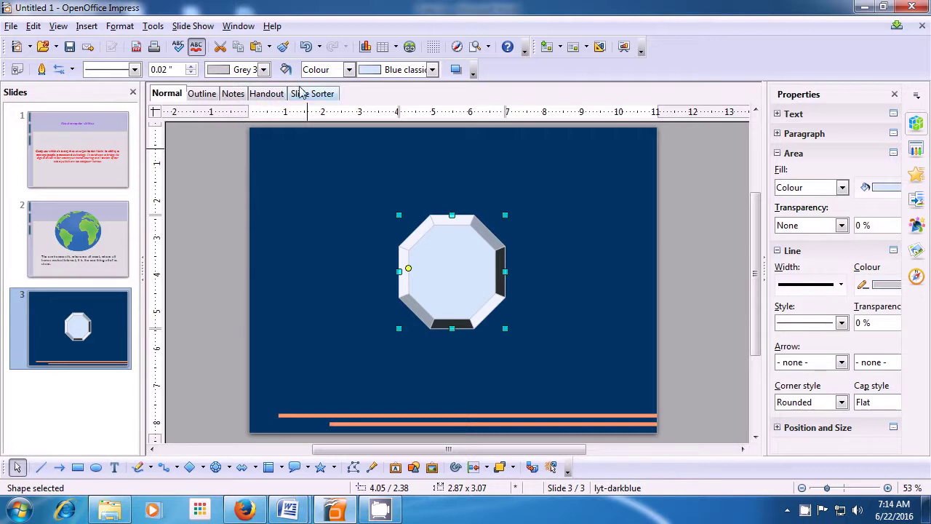
Fill the octagon bevel with the Metal bitmap
left_click(348, 70)
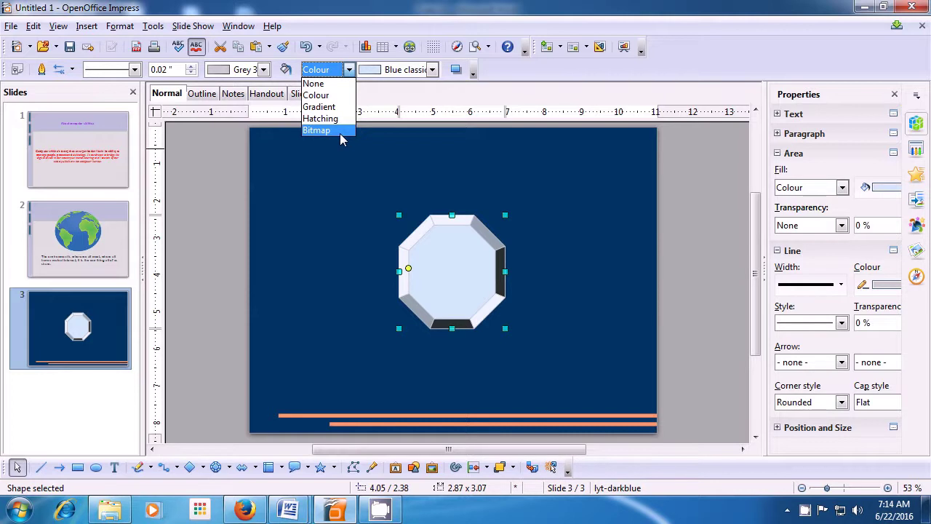
key("Escape")
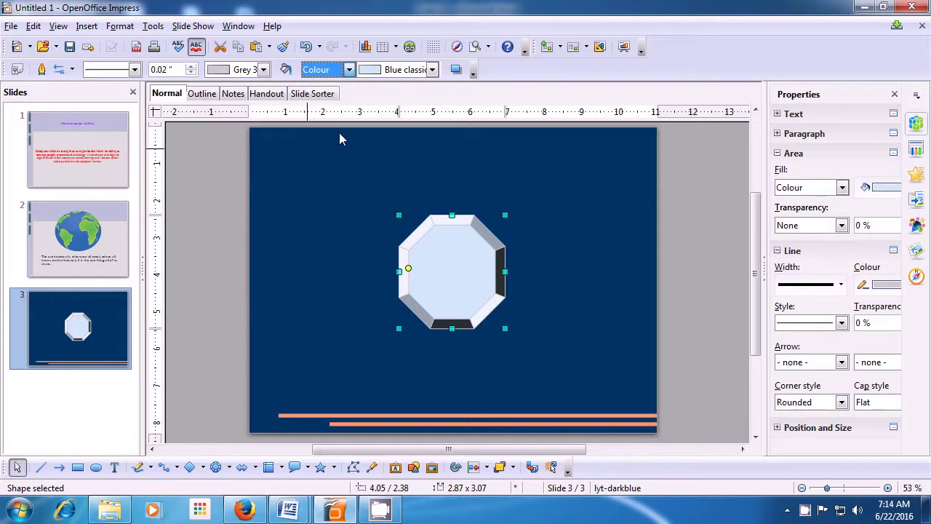
key("Down")
key("Down")
key("Down")
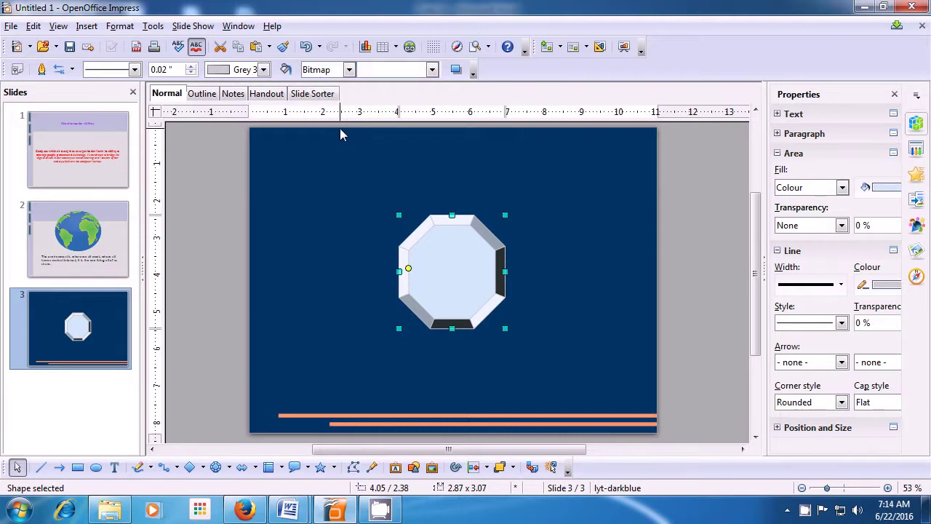
left_click(433, 70)
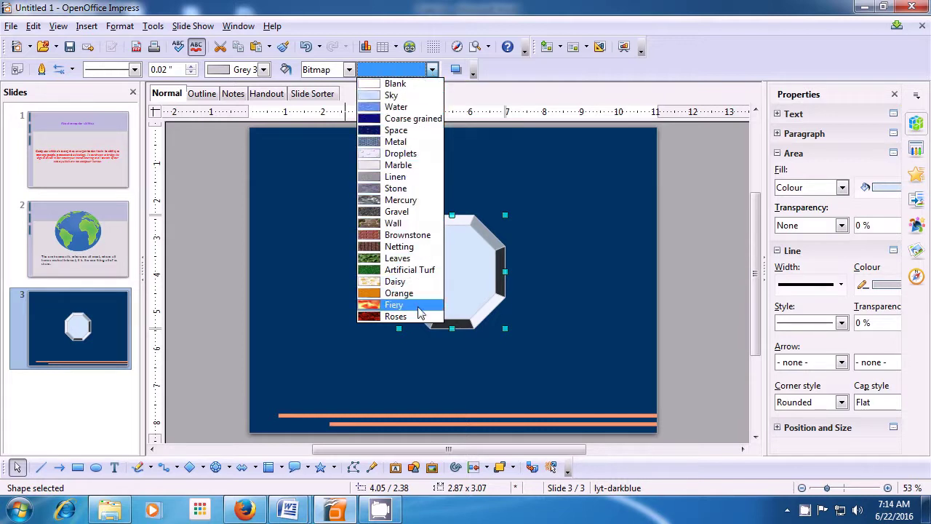
left_click(393, 143)
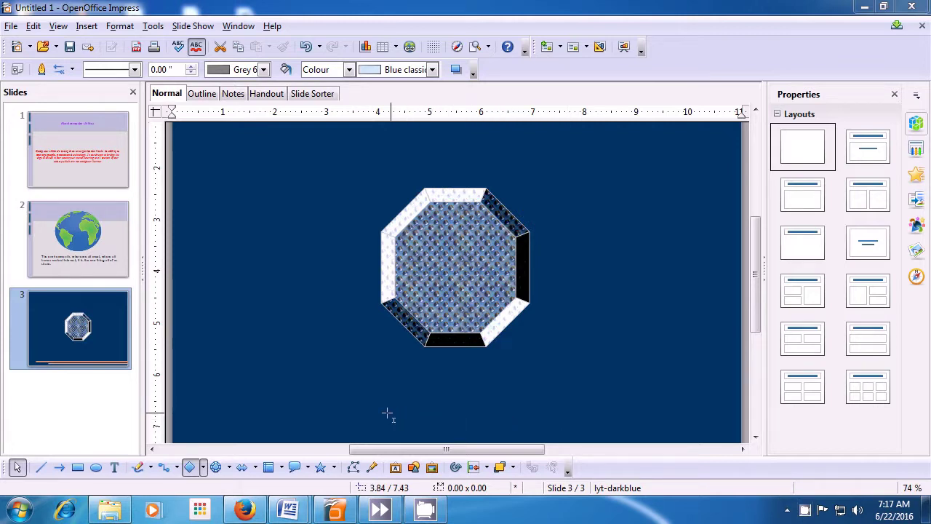
Add a fourth slide at the end and set its background to the colour Magenta 10 for that slide only
key("Home")
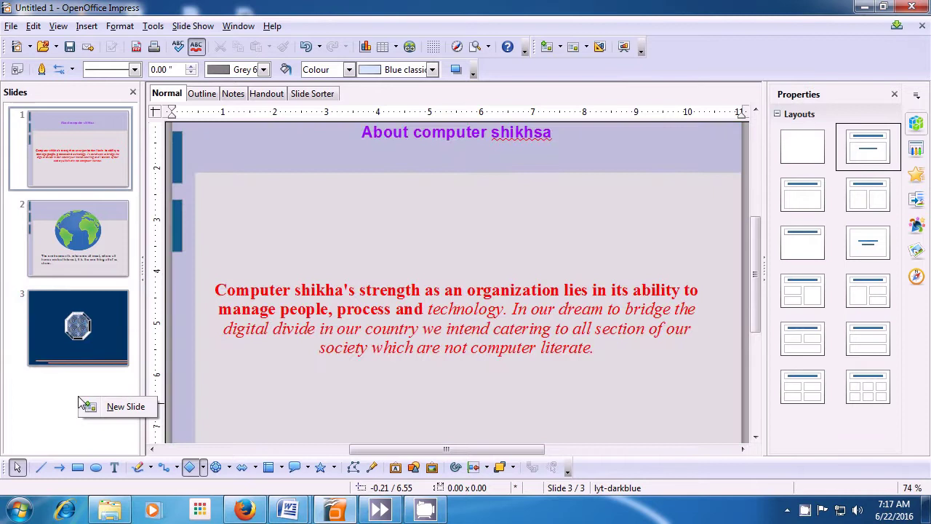
left_click(121, 412)
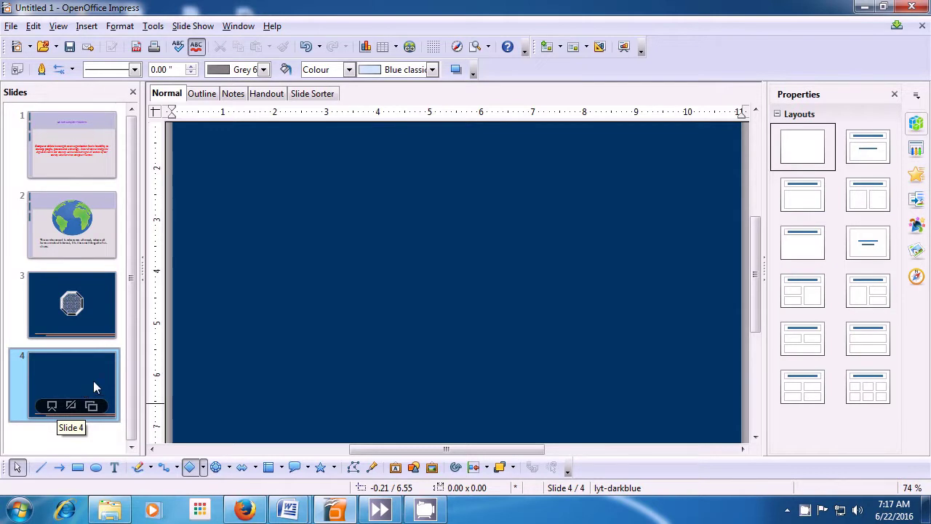
left_click(153, 29)
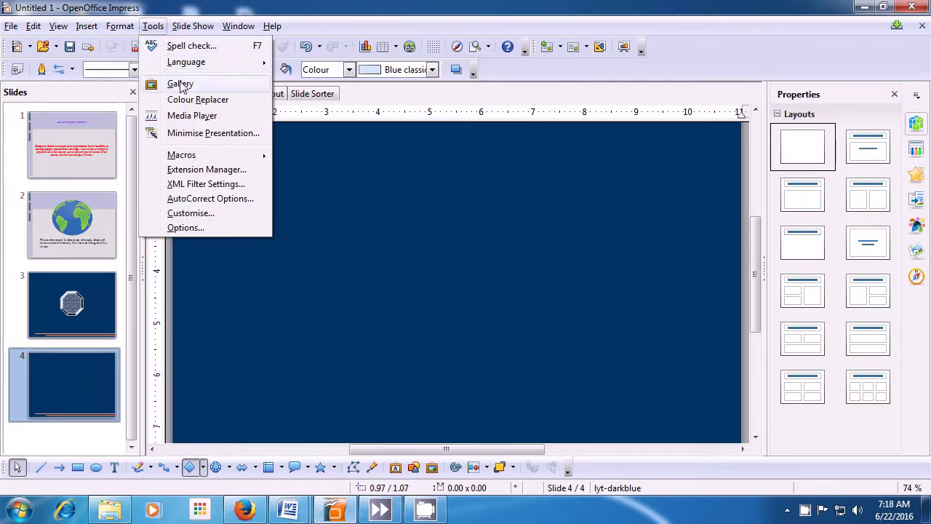
mouse_move(120, 26)
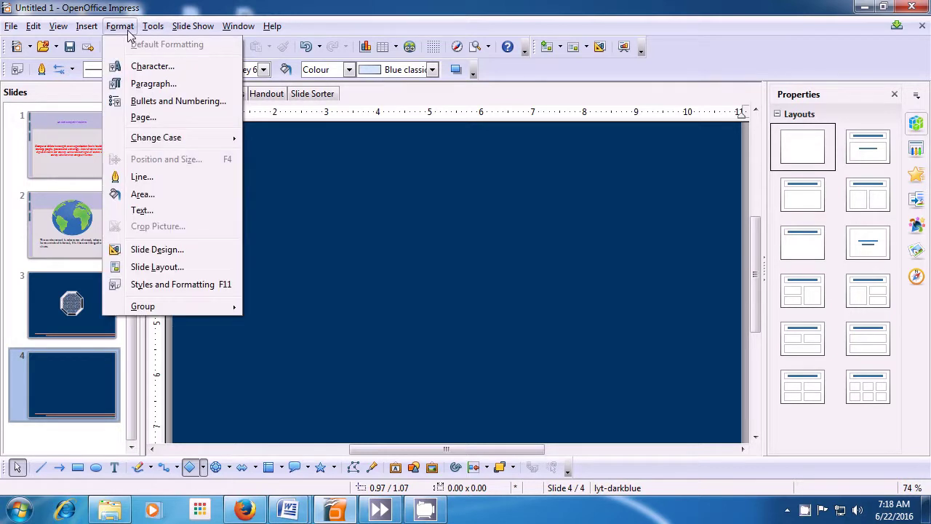
left_click(139, 122)
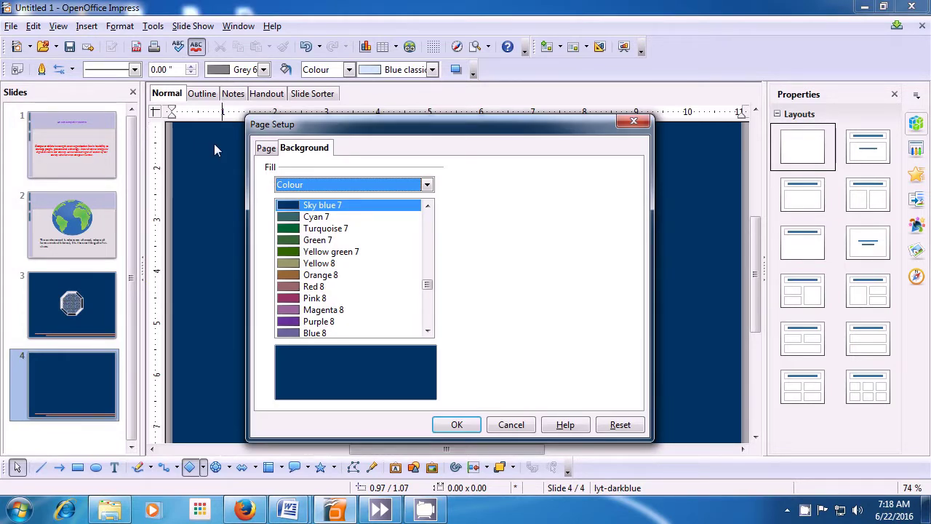
left_click(427, 185)
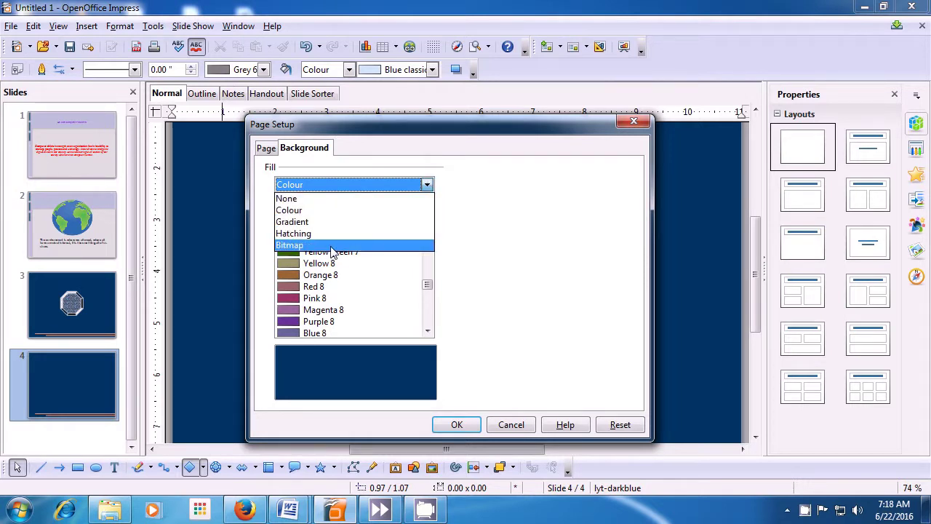
left_click(318, 210)
left_click_drag(430, 285, 430, 305)
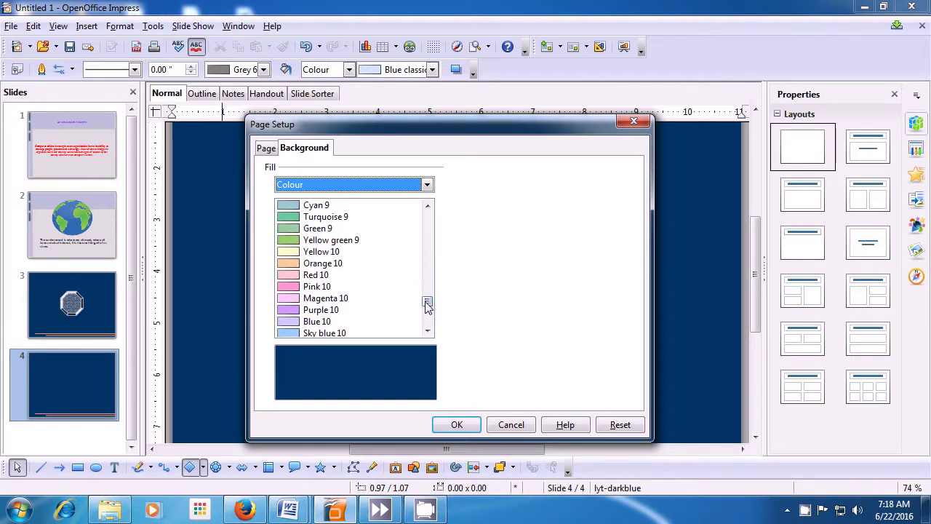
left_click(291, 302)
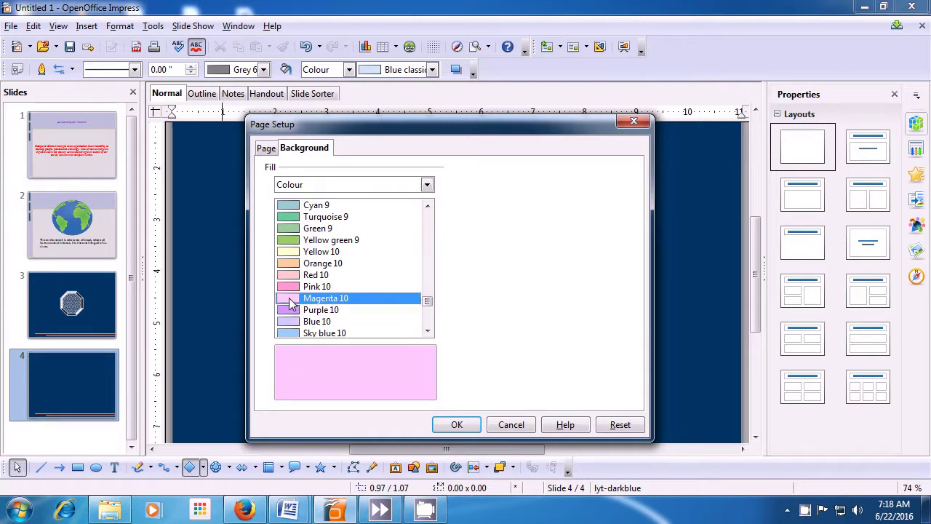
left_click(444, 427)
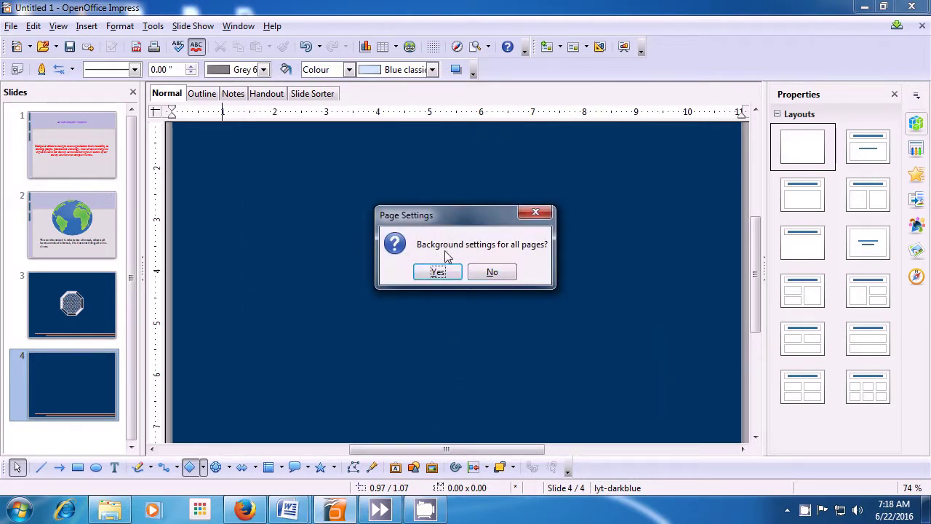
left_click(492, 275)
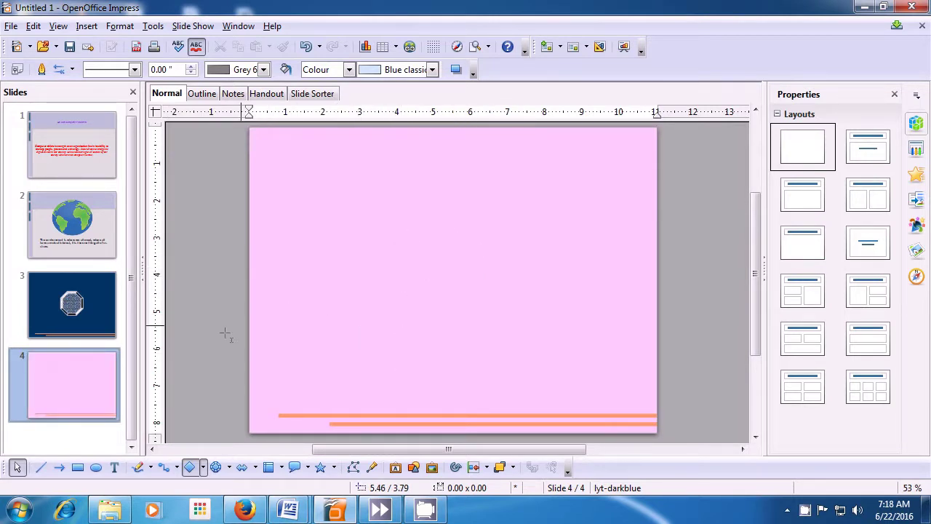
Draw a cube about 2.46 by 3.38 inches on slide 4 and move it to the slide's centre
mouse_move(69, 404)
left_click(203, 467)
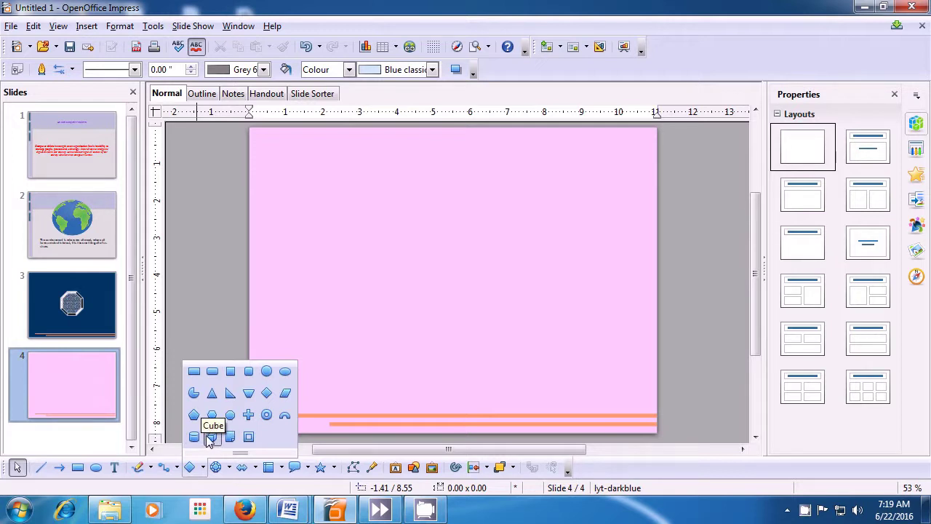
left_click(211, 438)
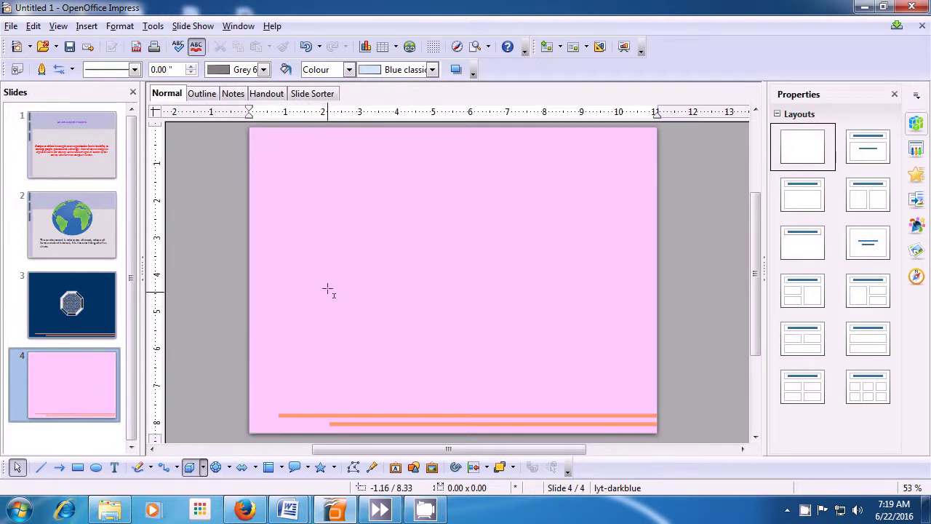
left_click_drag(339, 231, 432, 355)
left_click_drag(404, 316, 481, 315)
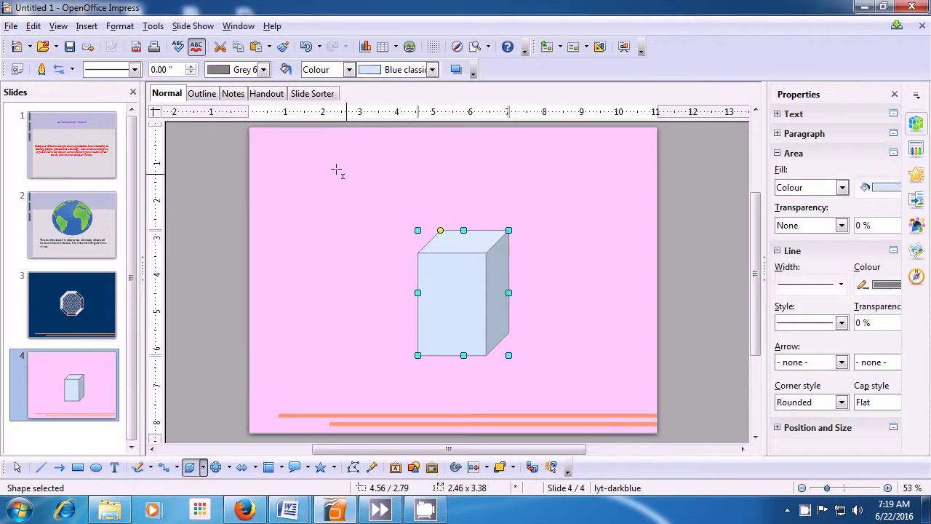
Give the cube a continuous outline with a line width of 0.02 inches
left_click(134, 70)
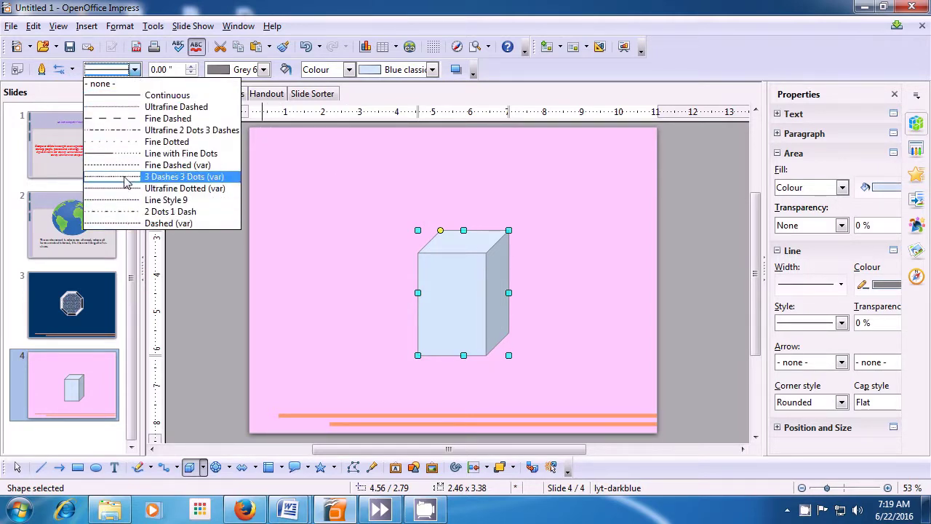
left_click(134, 95)
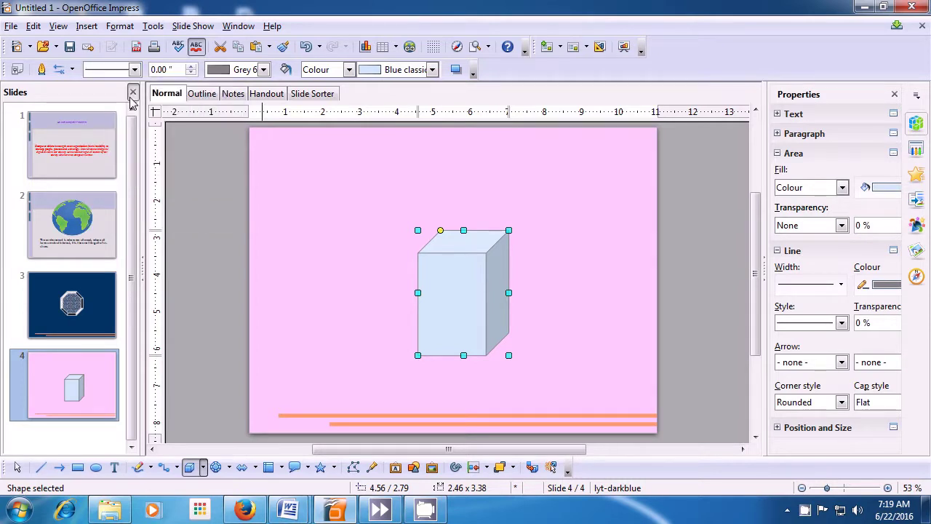
left_click(192, 66)
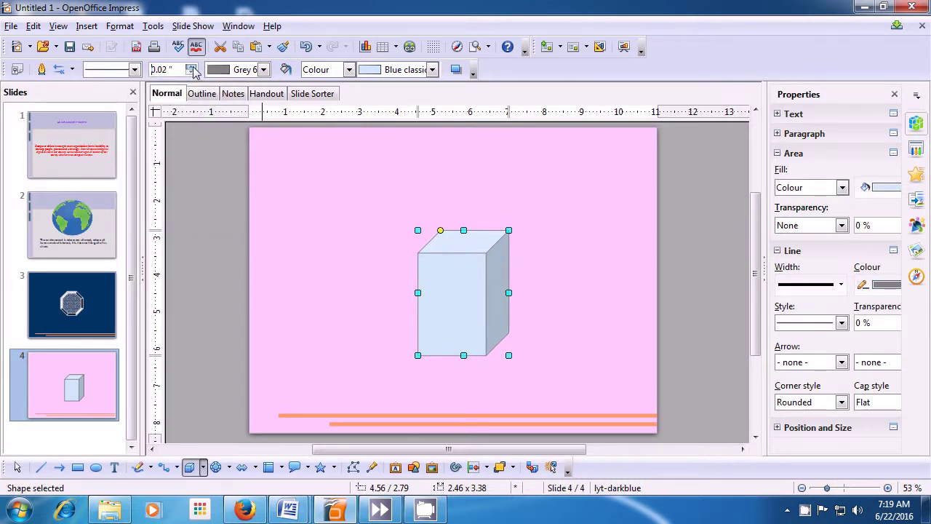
left_click(192, 66)
left_click(192, 66)
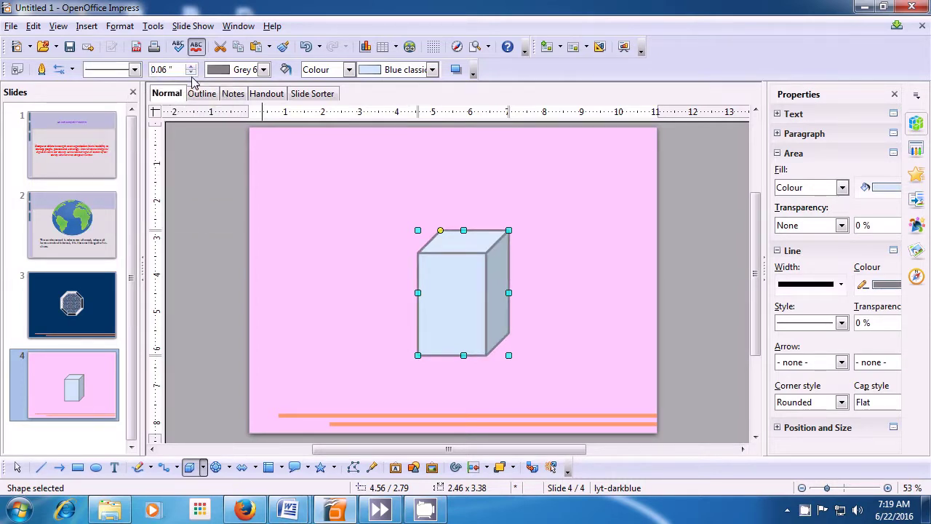
left_click(193, 73)
left_click(193, 73)
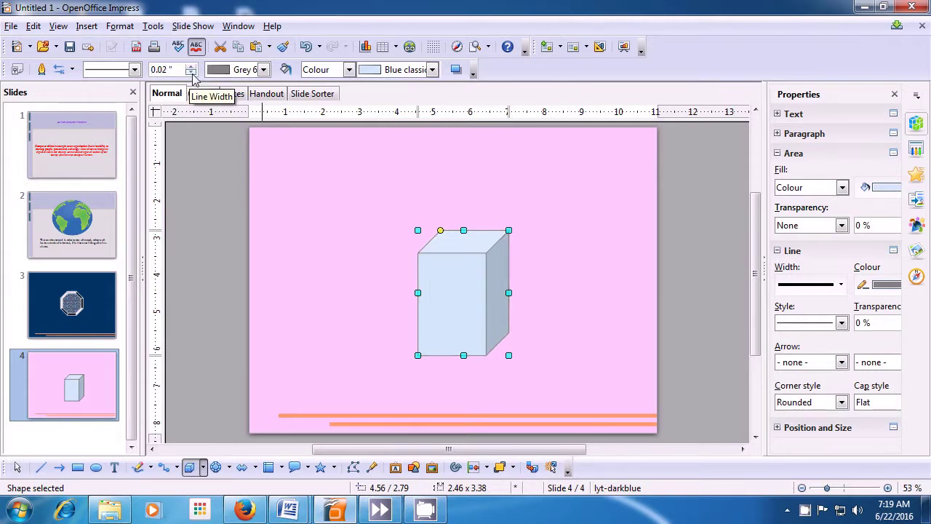
Set the cube's line colour to Red 7
left_click(263, 72)
left_click_drag(300, 124, 326, 275)
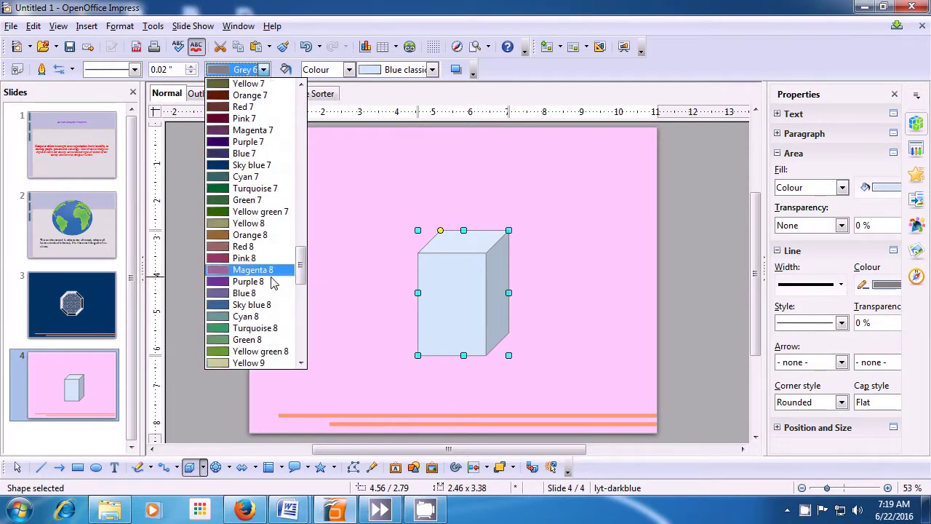
left_click(243, 107)
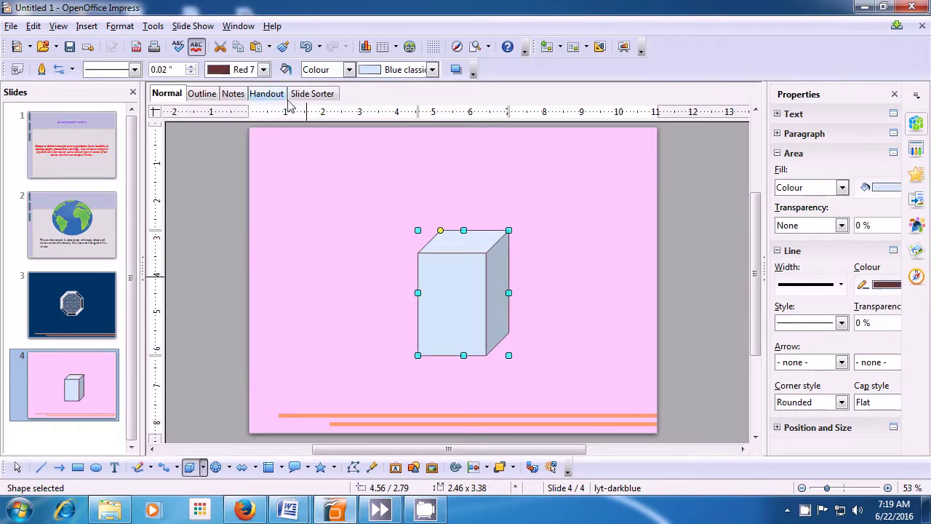
Fill the cube with the gradient Blue Gradient 2 and deselect it
left_click(348, 71)
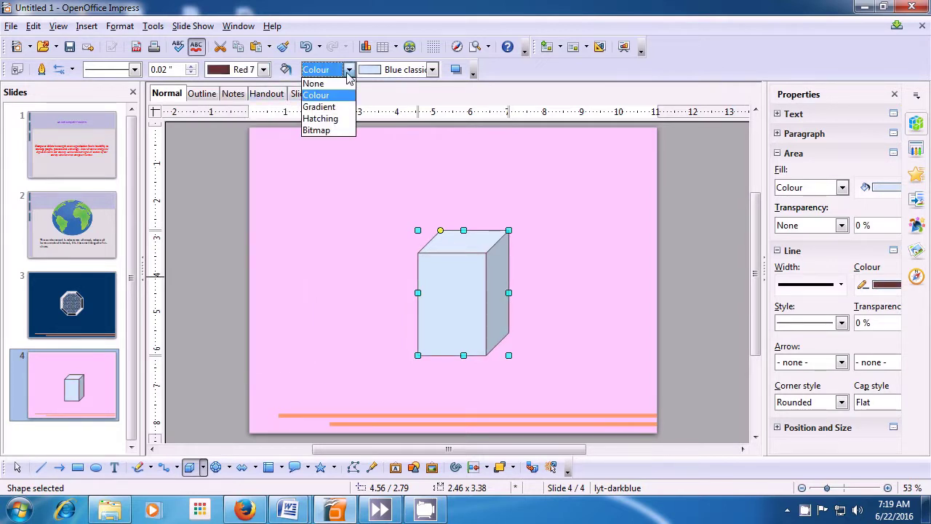
left_click(333, 107)
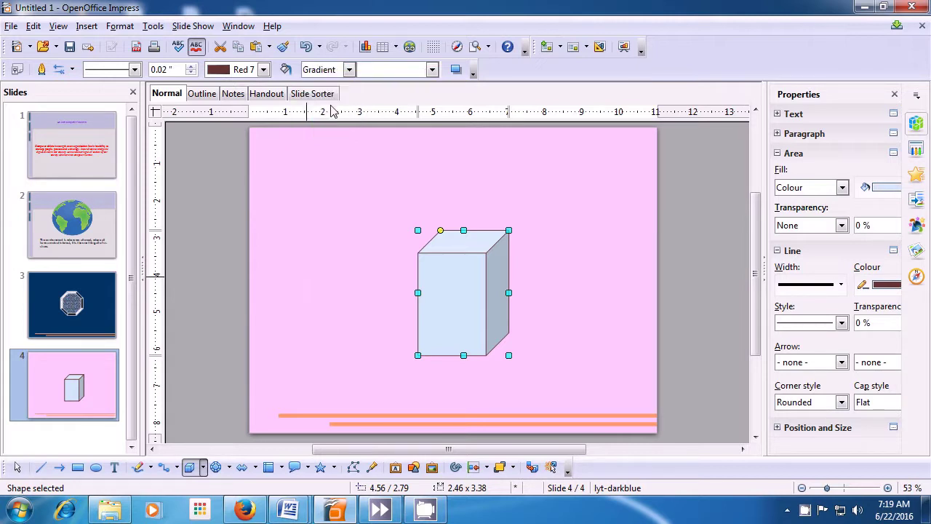
left_click(432, 70)
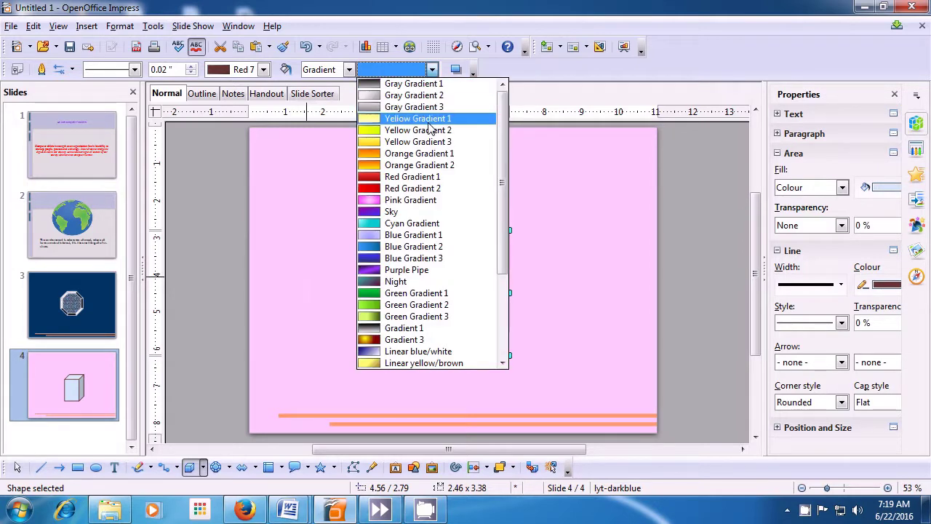
left_click(442, 247)
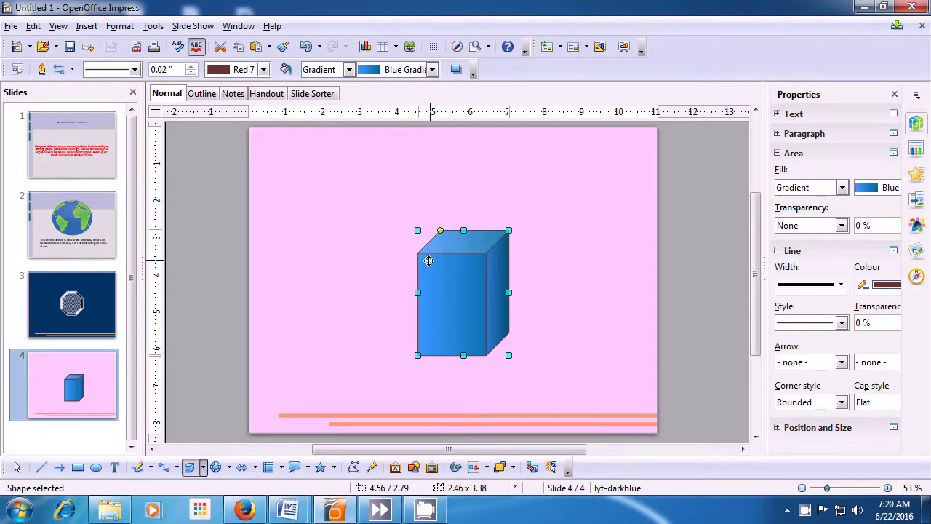
left_click(376, 278)
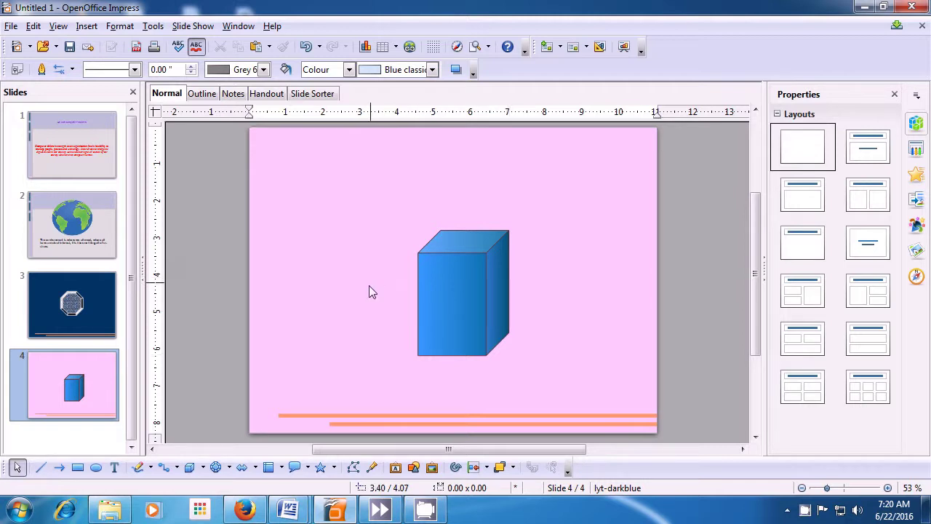
Open the Duplicate settings for the cube and set 4 copies with the start colour Blue 2
left_click(461, 312)
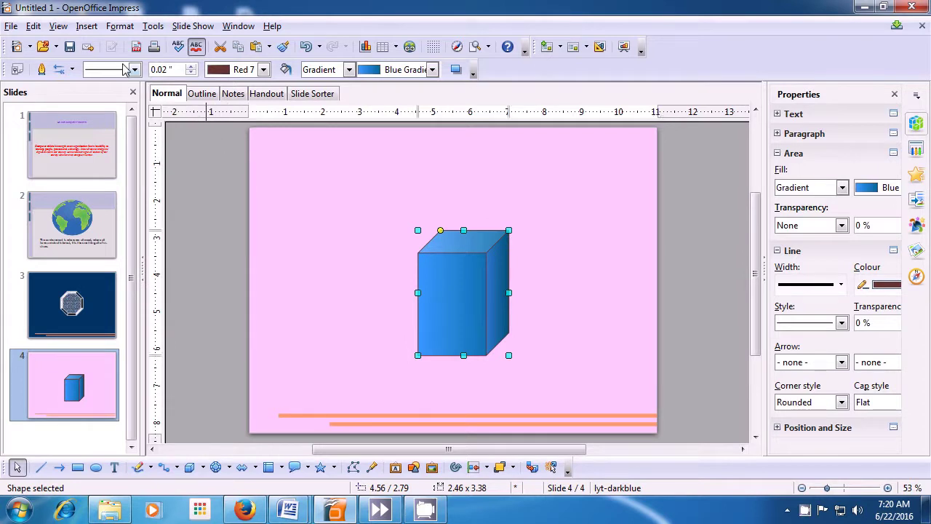
left_click(34, 26)
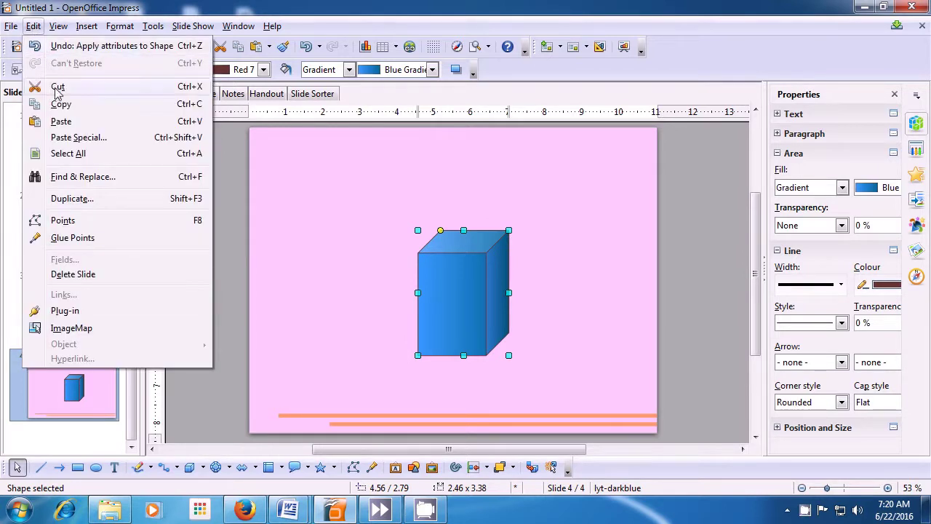
left_click(72, 199)
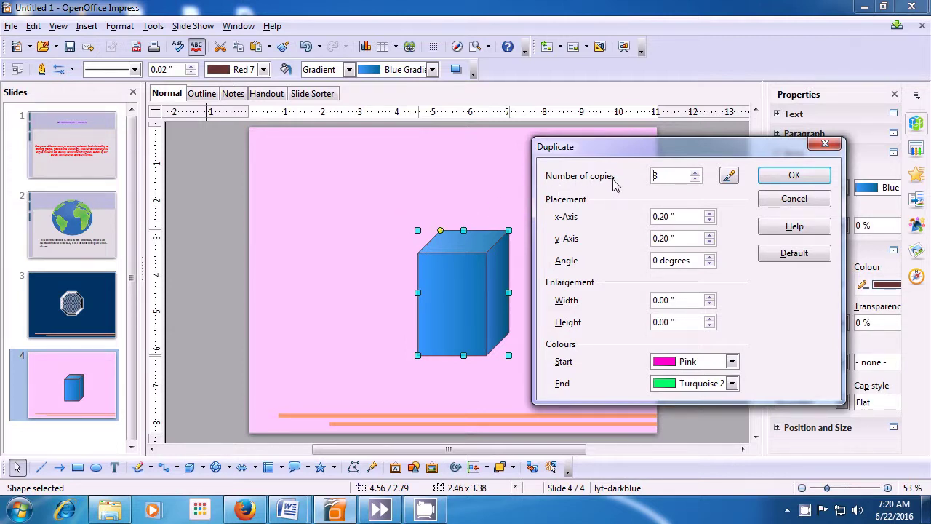
left_click(695, 180)
left_click(695, 176)
left_click(732, 361)
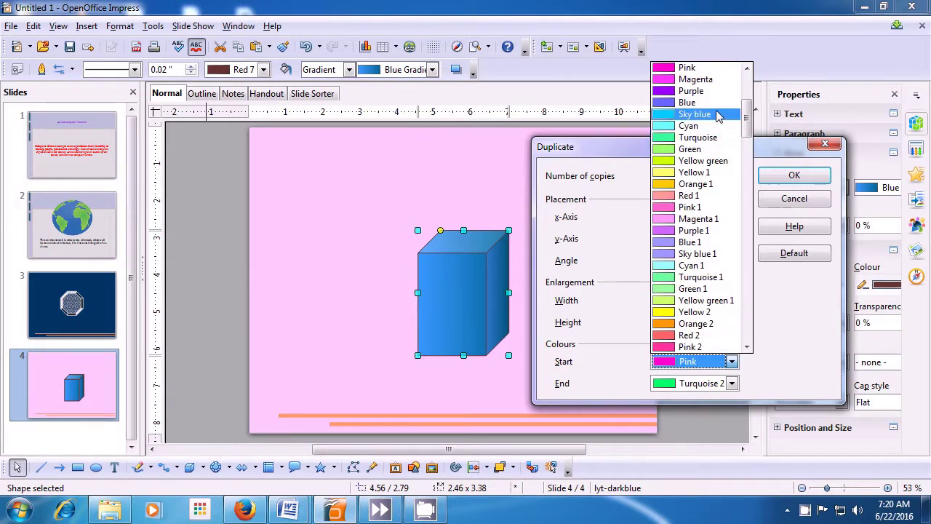
scroll(699, 187, "down", 6)
left_click(698, 185)
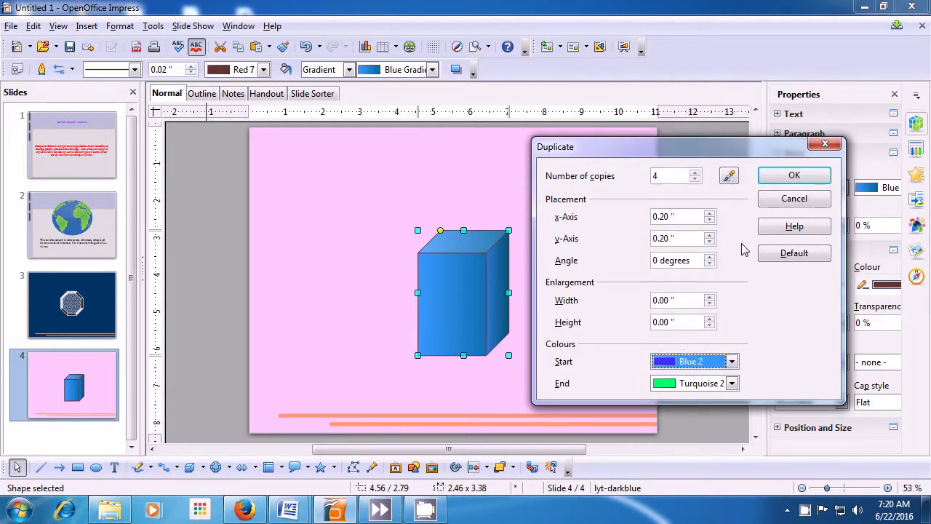
Set the duplicates' end colour to Orange and create the copies
left_click(732, 384)
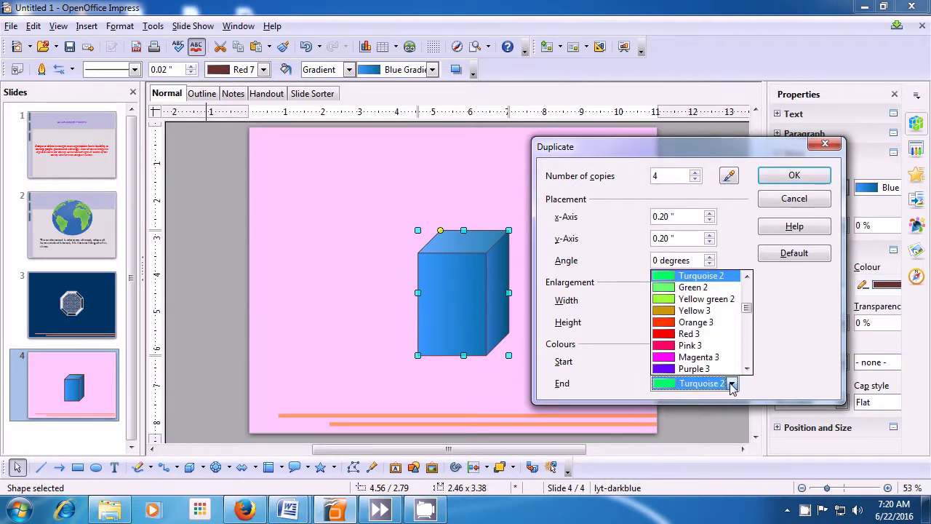
scroll(752, 309, "up", 3)
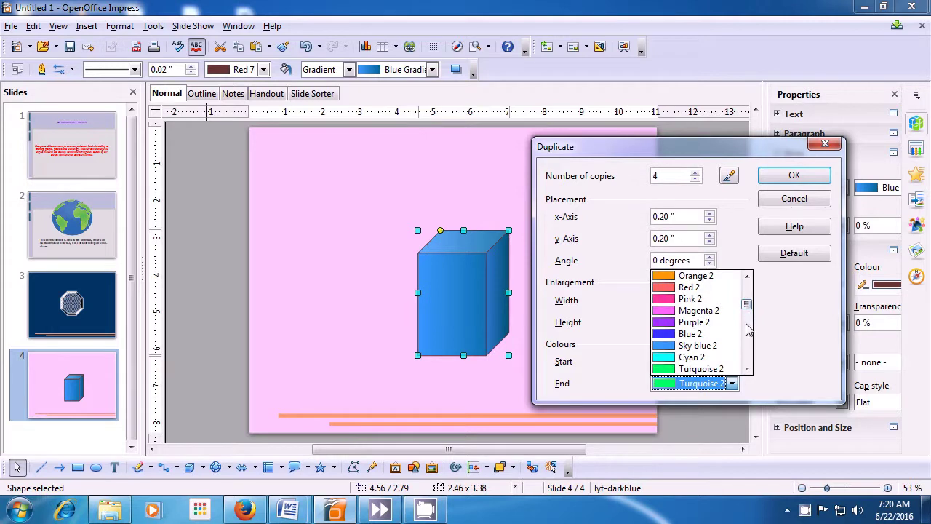
scroll(748, 307, "up", 15)
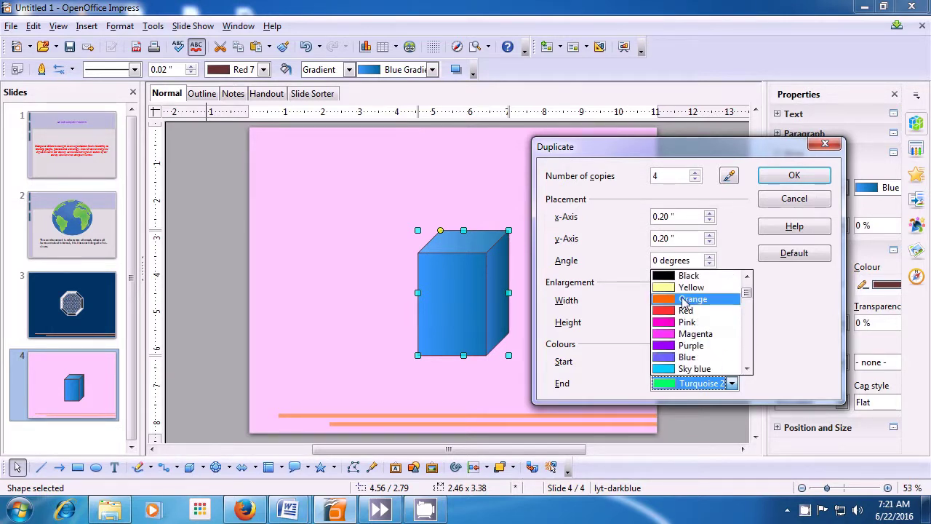
left_click(685, 300)
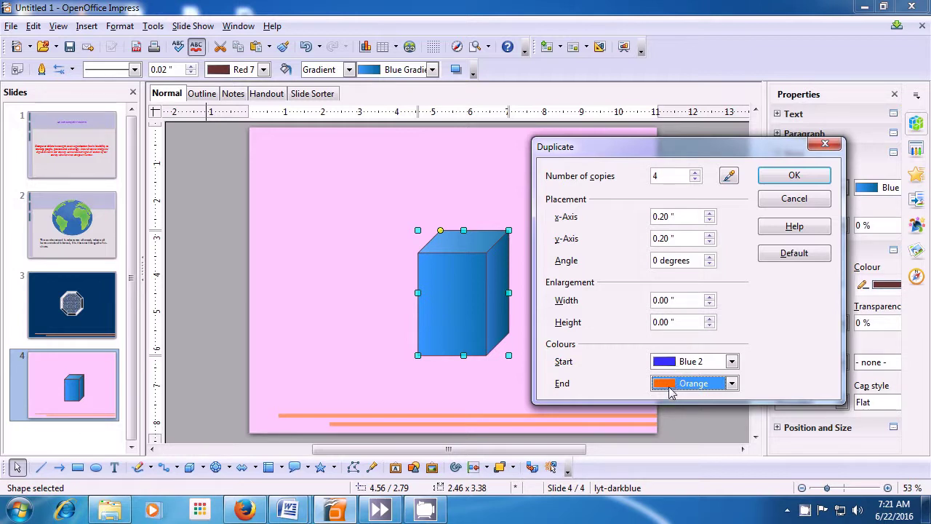
left_click(778, 181)
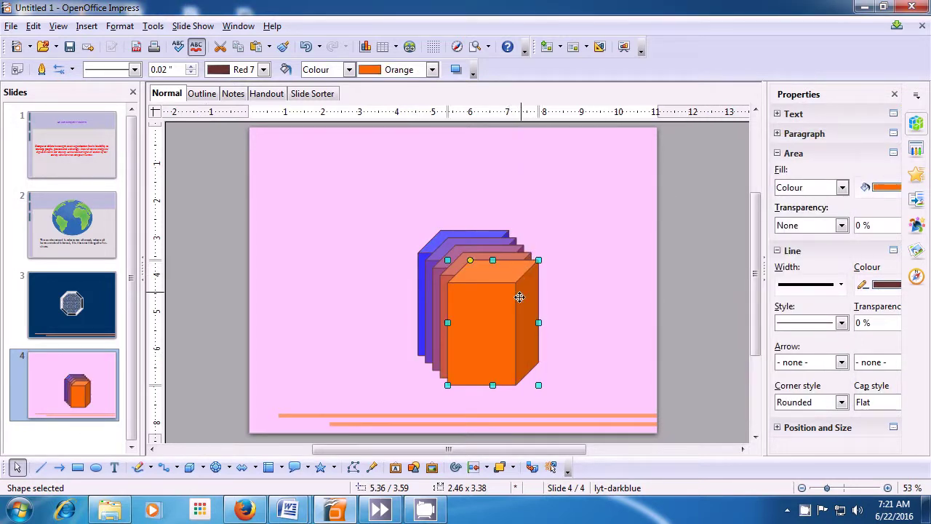
Spread the four cube copies to the slide's corners: orange upper right, red upper left, magenta lower right and purple lower left
left_click_drag(511, 316, 613, 189)
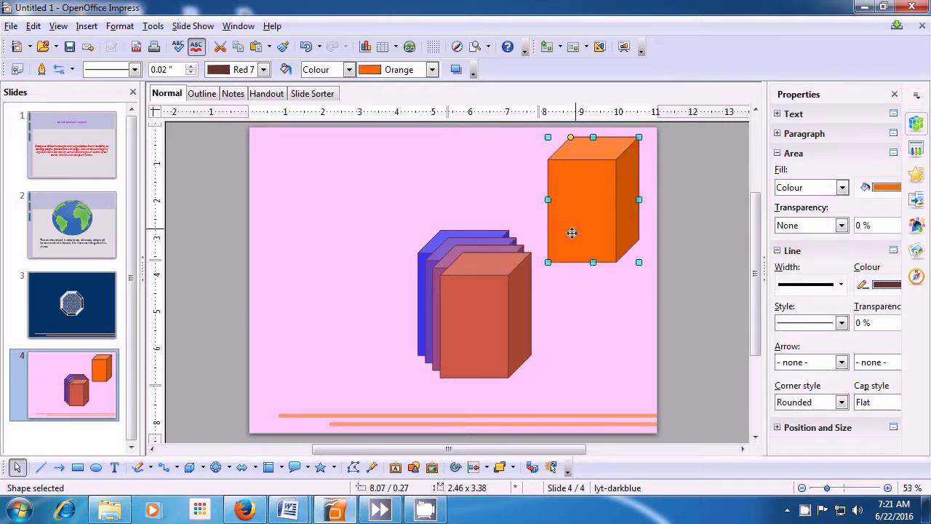
left_click(517, 296)
left_click_drag(483, 285, 347, 206)
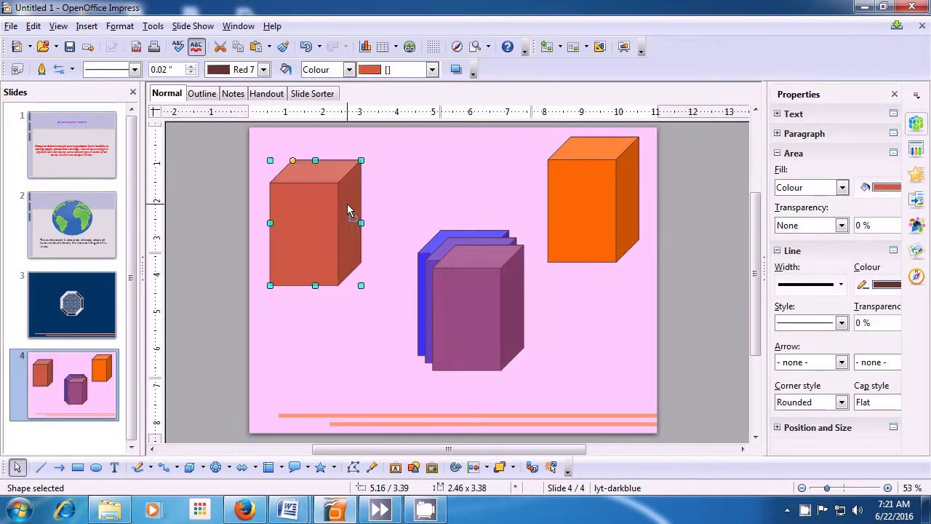
left_click_drag(452, 290, 568, 332)
left_click_drag(479, 302, 324, 360)
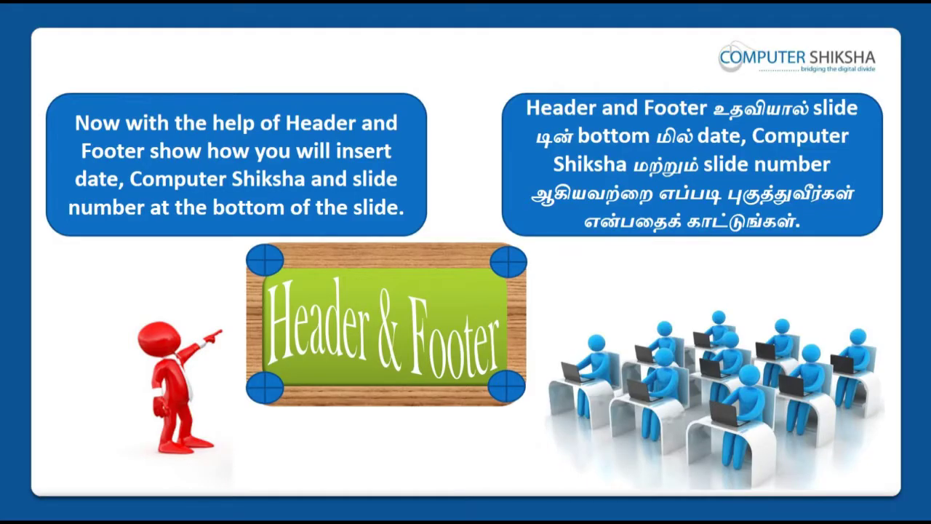
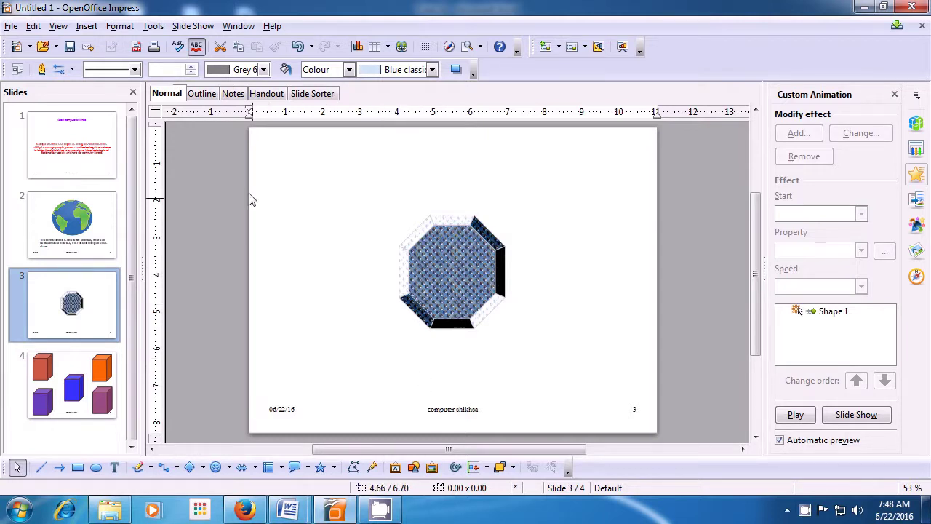
Insert a document hyperlink on slide 3 that points to impress.odp on the Desktop
left_click(86, 26)
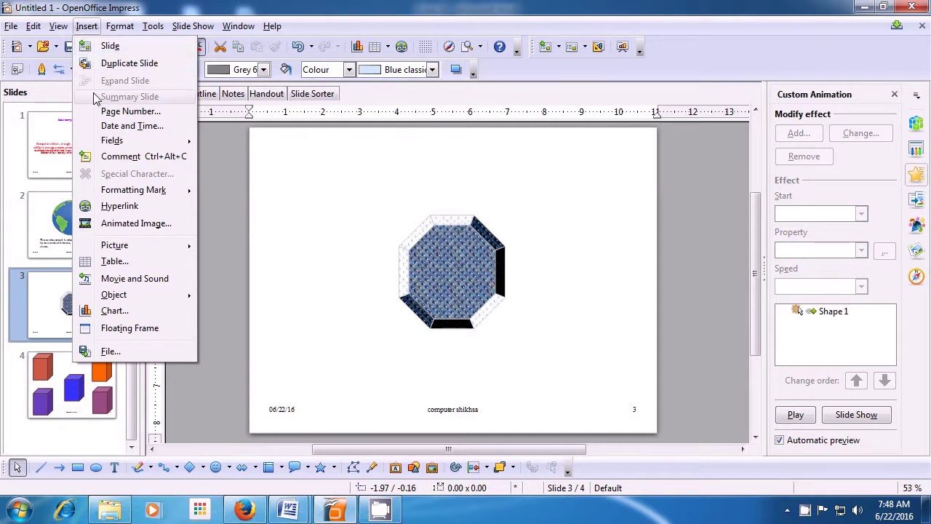
left_click(119, 206)
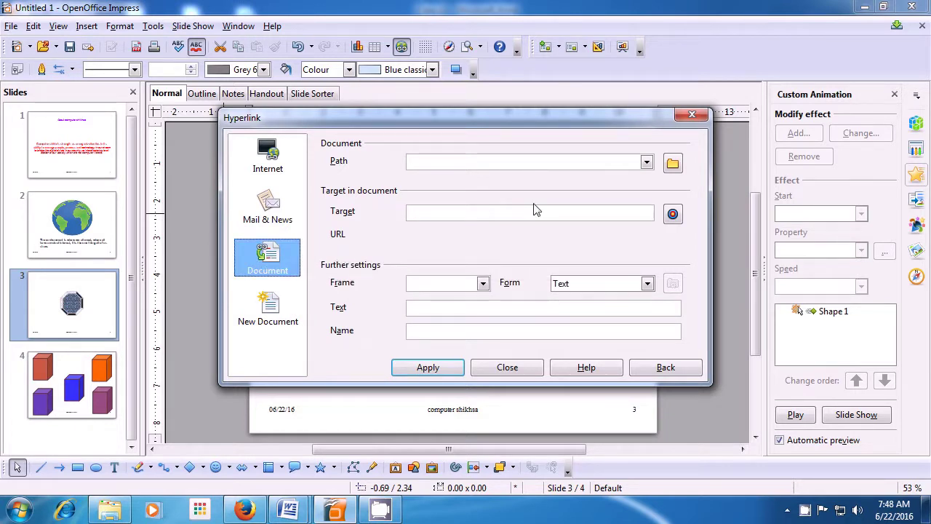
left_click(673, 165)
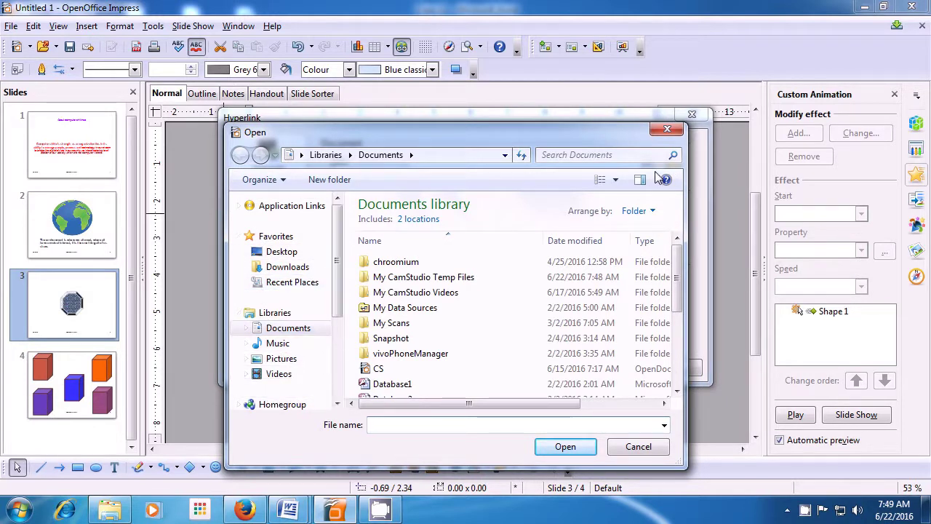
left_click(282, 251)
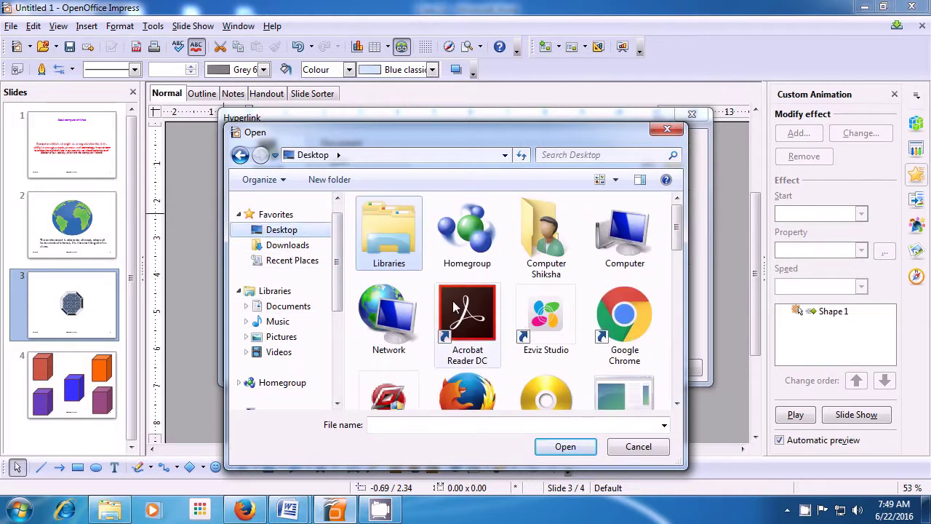
left_click_drag(679, 248, 665, 358)
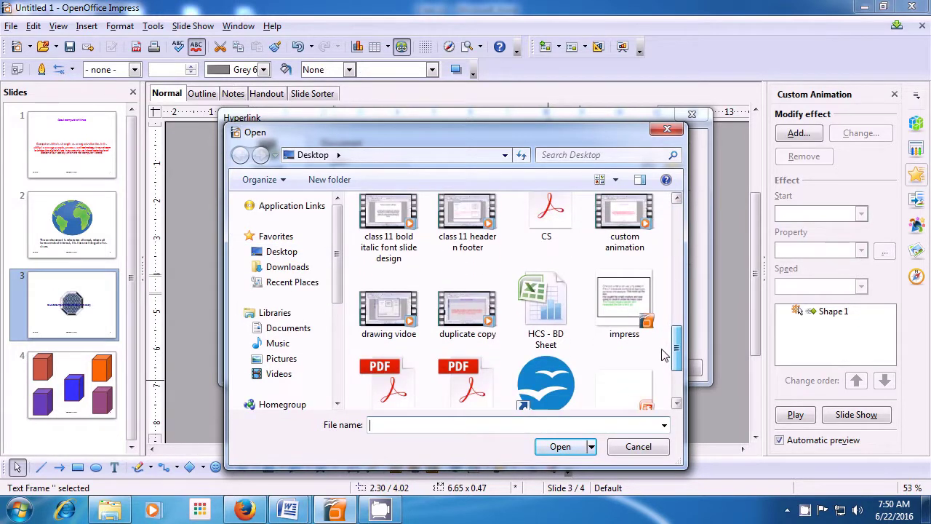
left_click(624, 304)
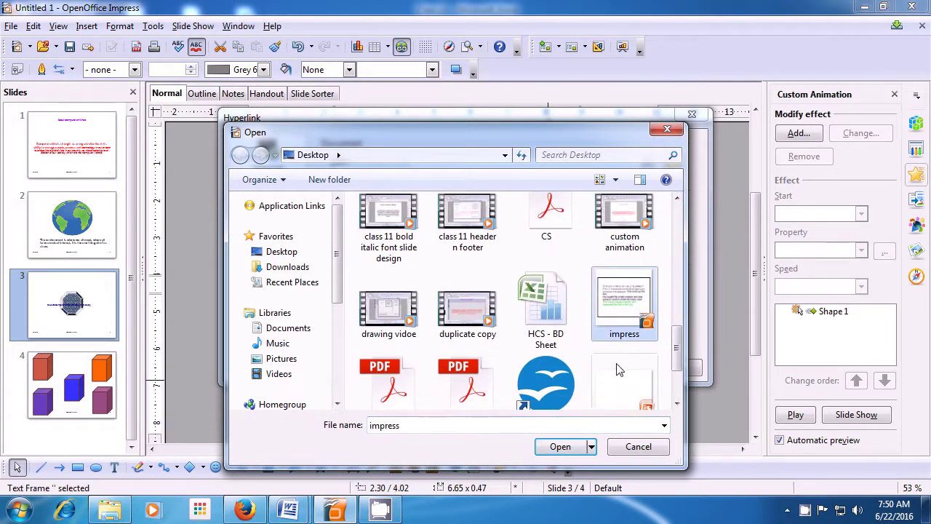
left_click(559, 446)
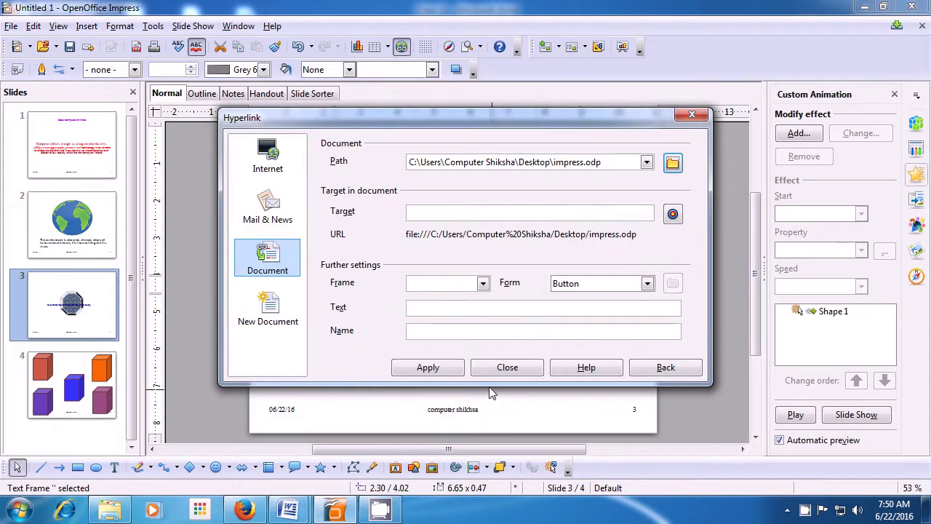
left_click(427, 369)
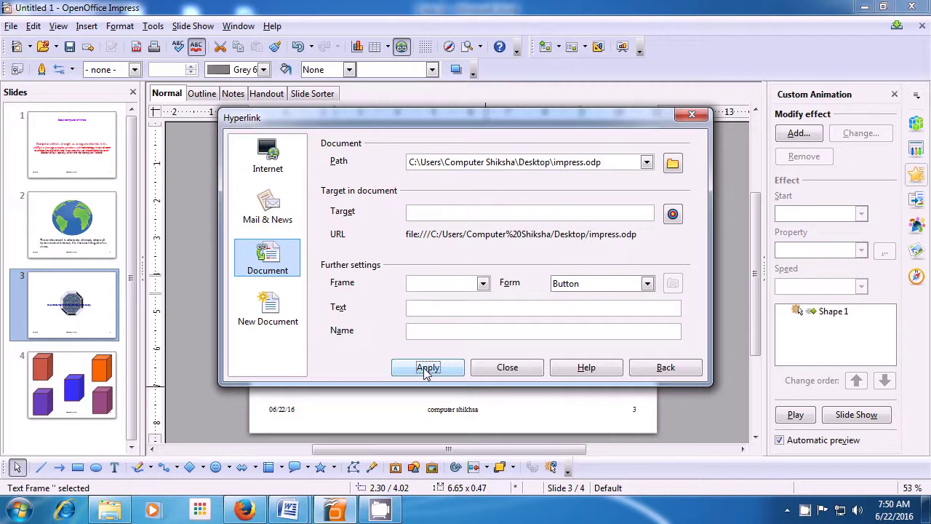
left_click(495, 372)
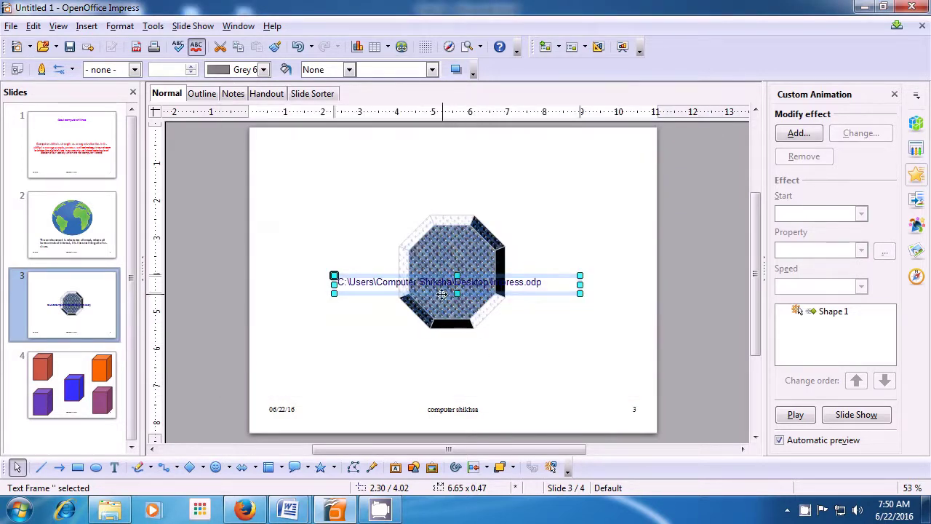
Move the hyperlink text below the octagon, deselect it and test the link
left_click_drag(441, 294, 450, 372)
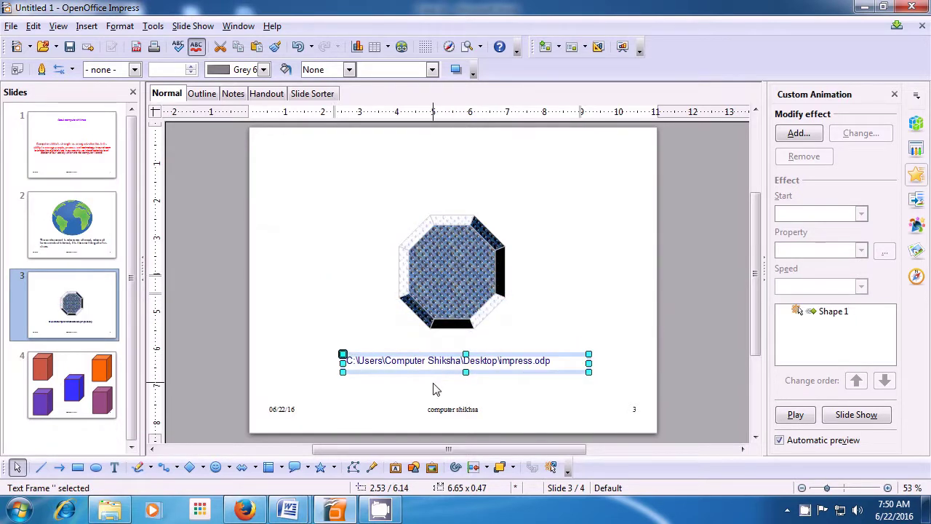
left_click(435, 386)
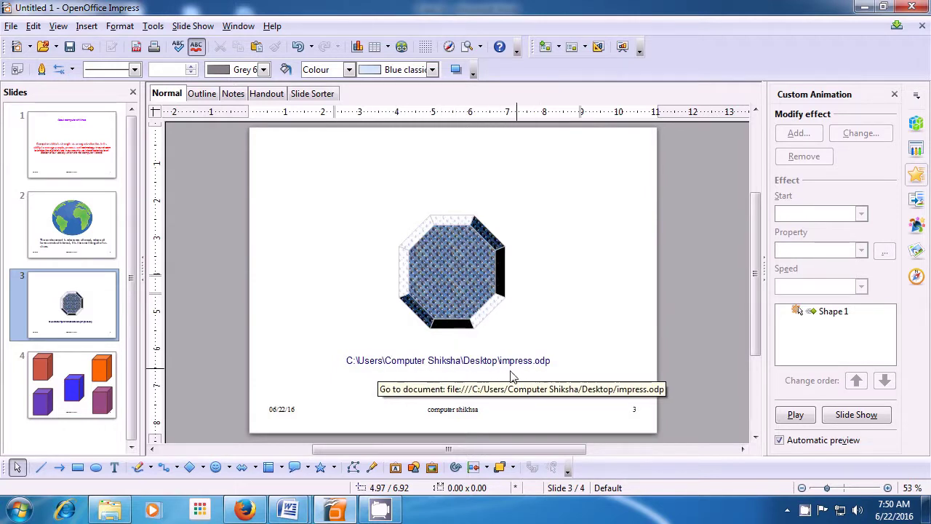
left_click(439, 367)
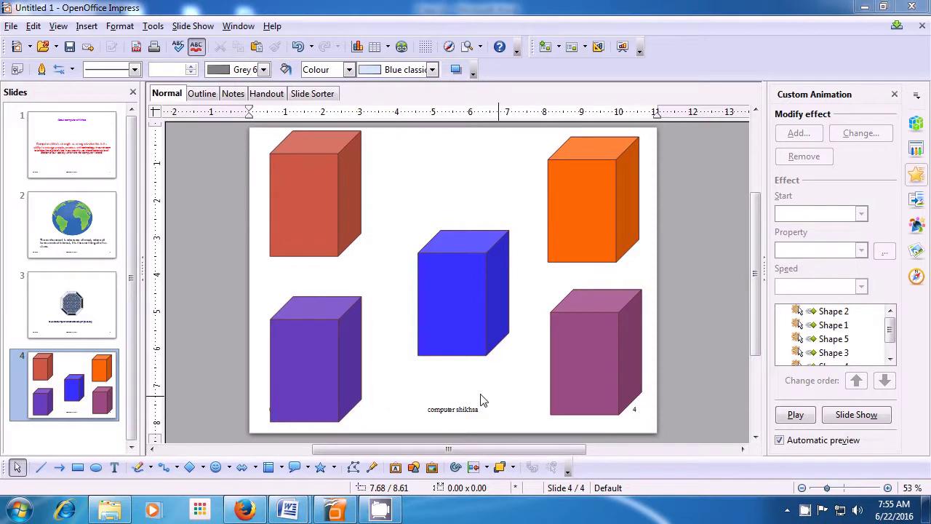
Return to slide 1 and start exporting the presentation as PDF, accepting the current PDF options
left_click(62, 320)
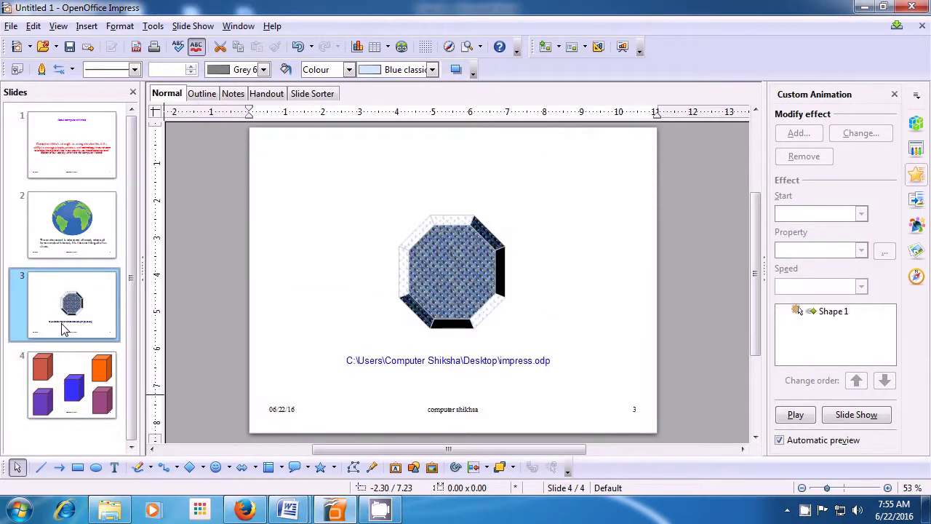
left_click(63, 244)
left_click(63, 163)
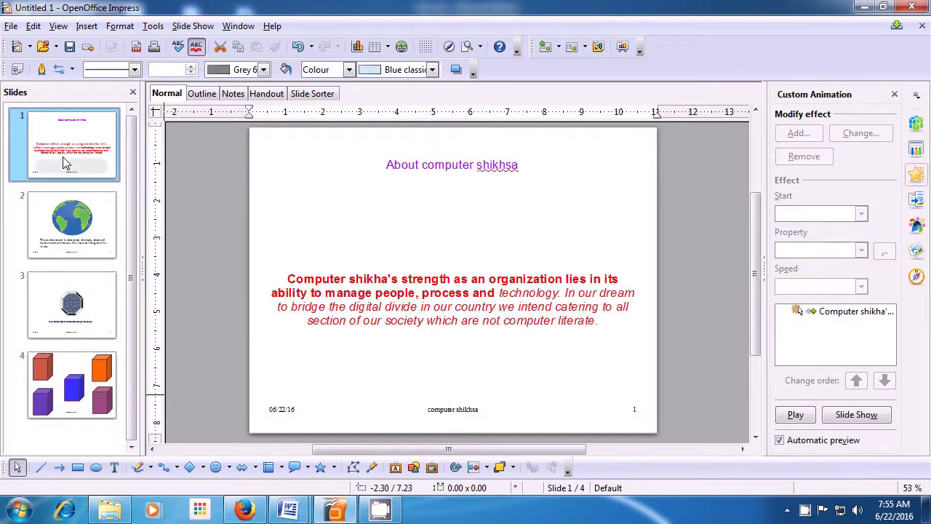
left_click(16, 26)
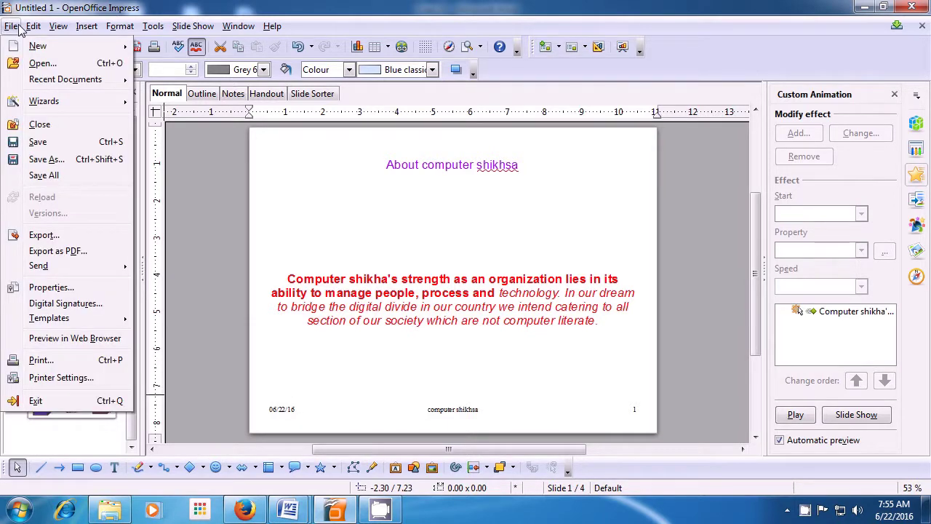
mouse_move(32, 27)
left_click(46, 252)
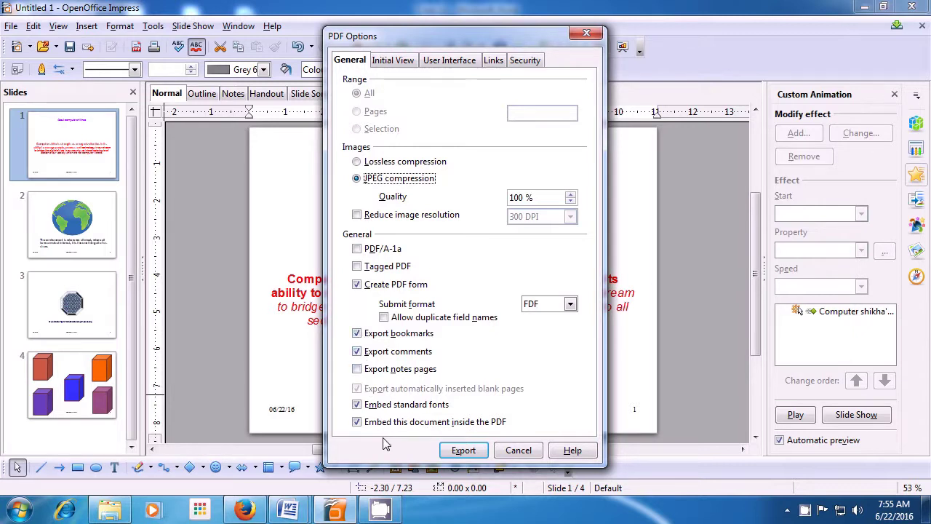
left_click(464, 450)
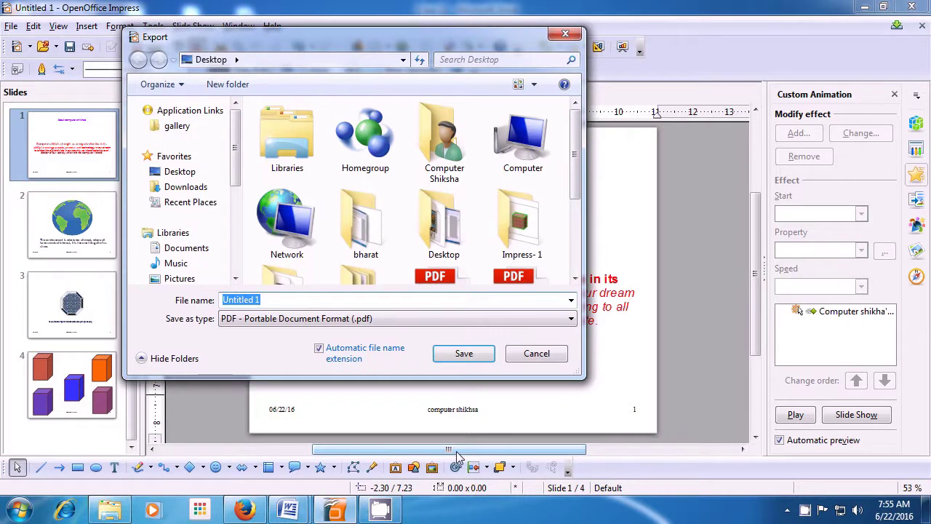
left_click(176, 263)
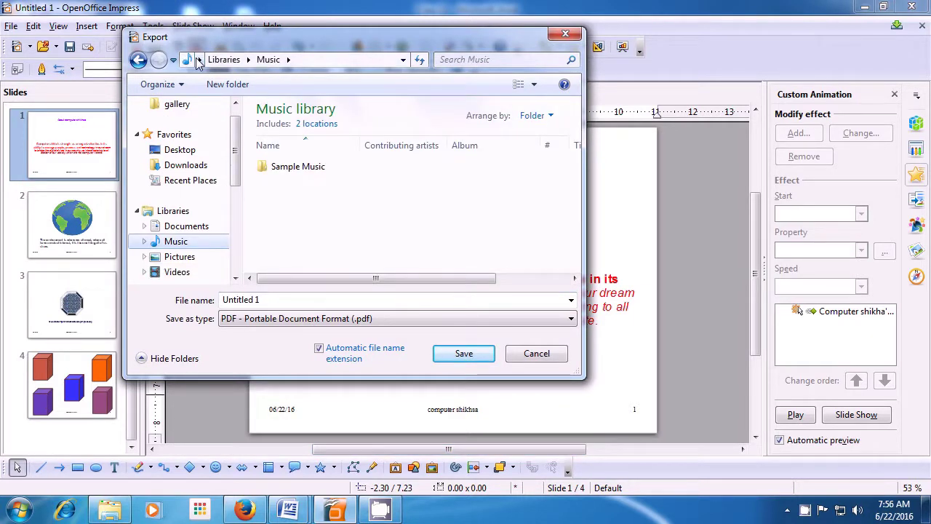
left_click(198, 60)
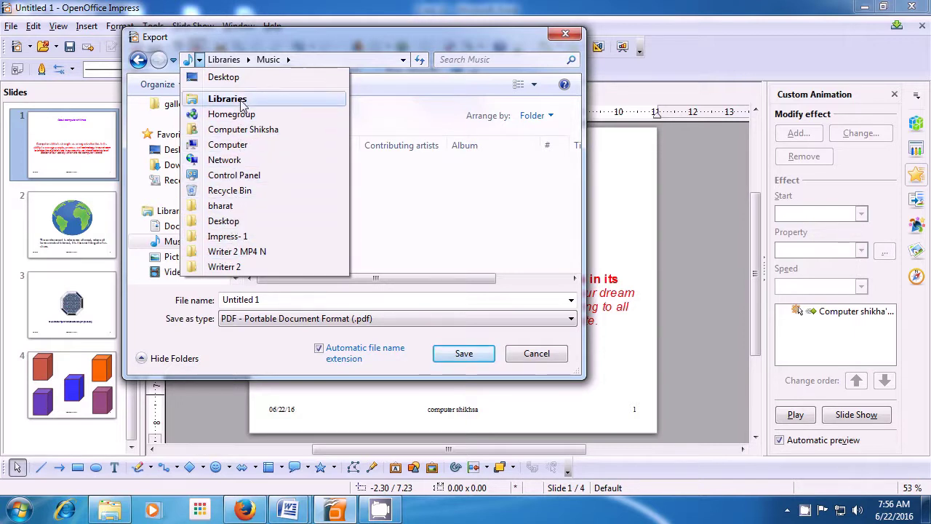
left_click(241, 77)
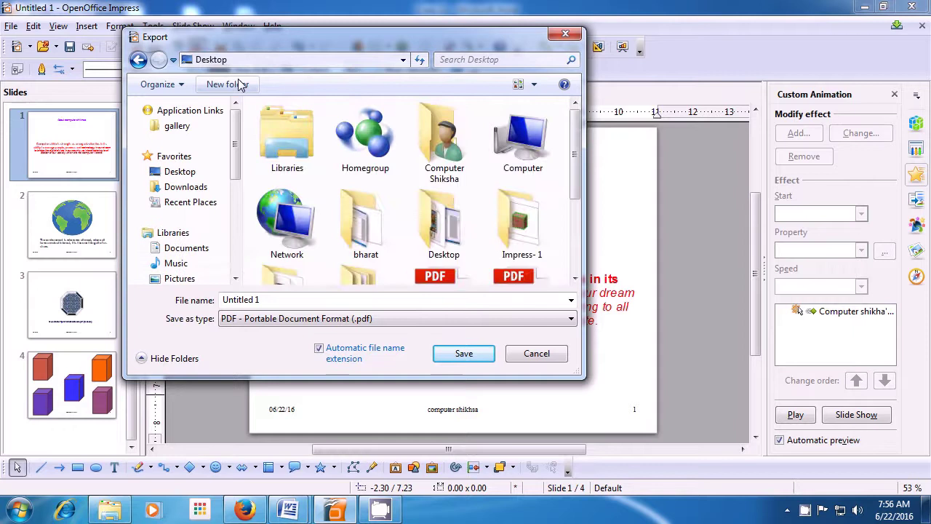
Name the PDF export computer shikhsa1 and save it to the Desktop
triple_click(274, 299)
key("BackSpace")
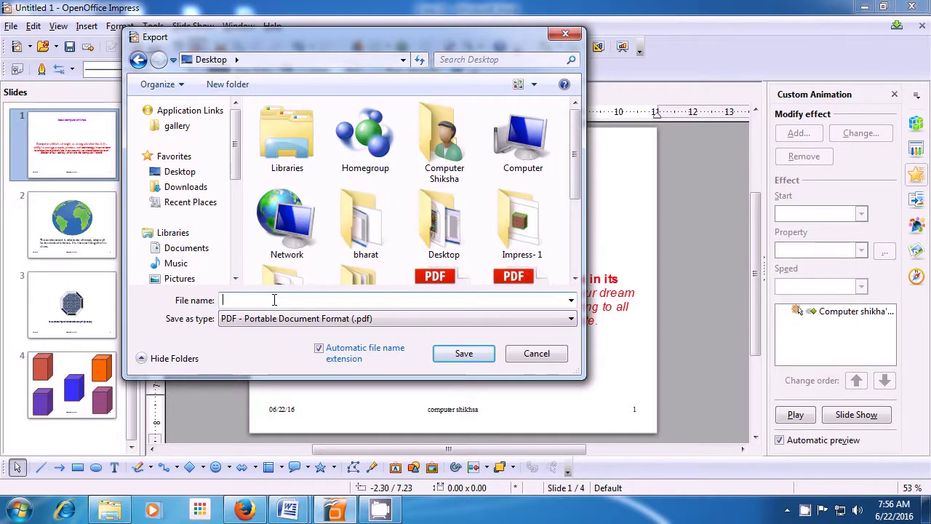
type("co")
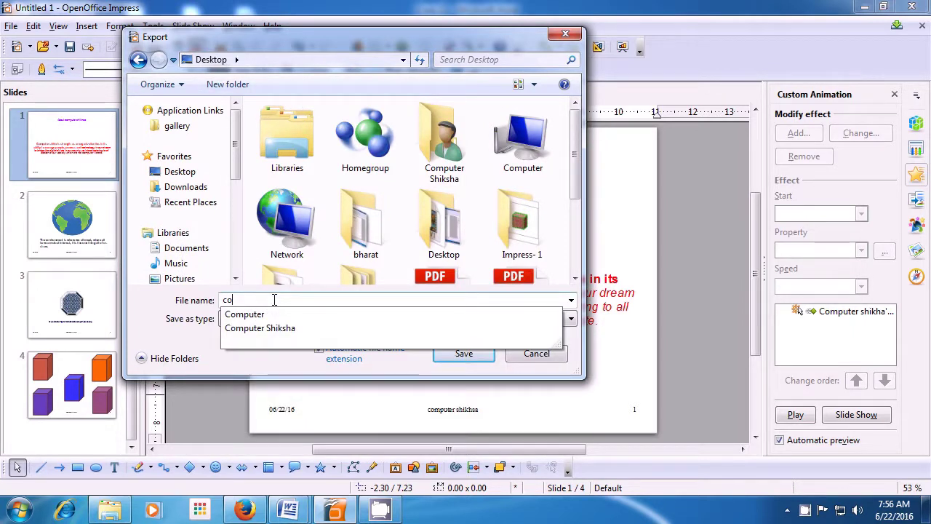
type("mpute")
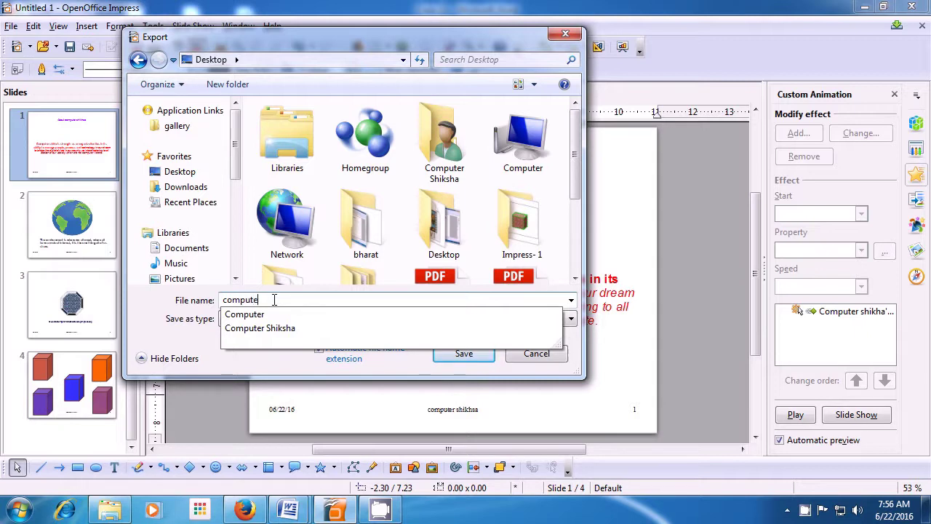
type("r ")
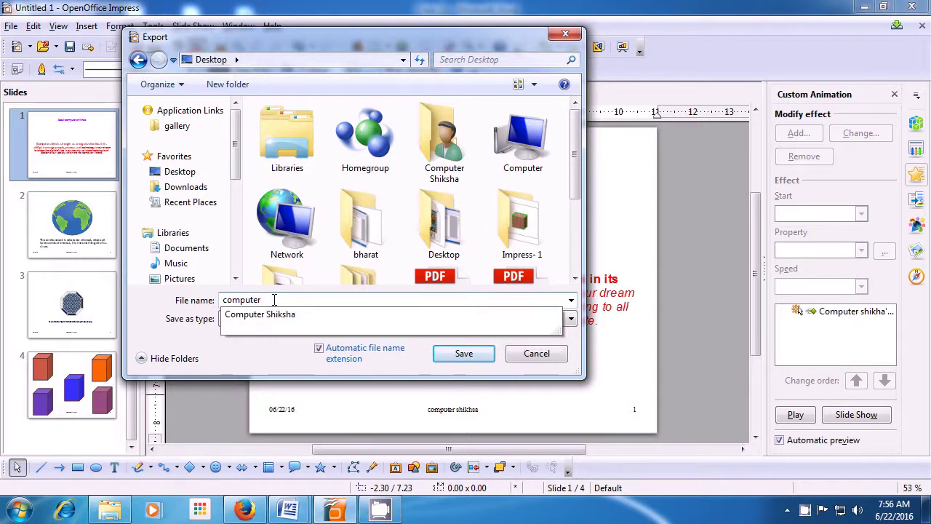
type("shikhsaa")
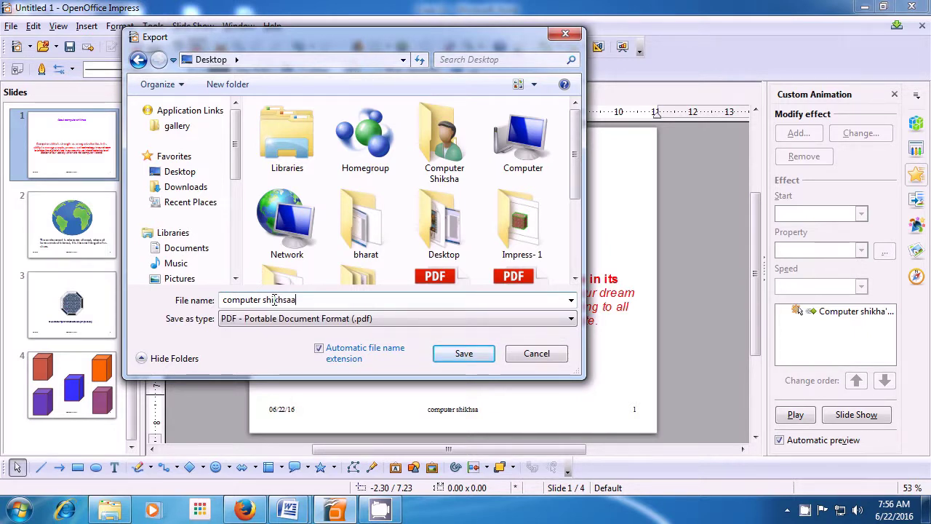
key("BackSpace")
left_click(463, 354)
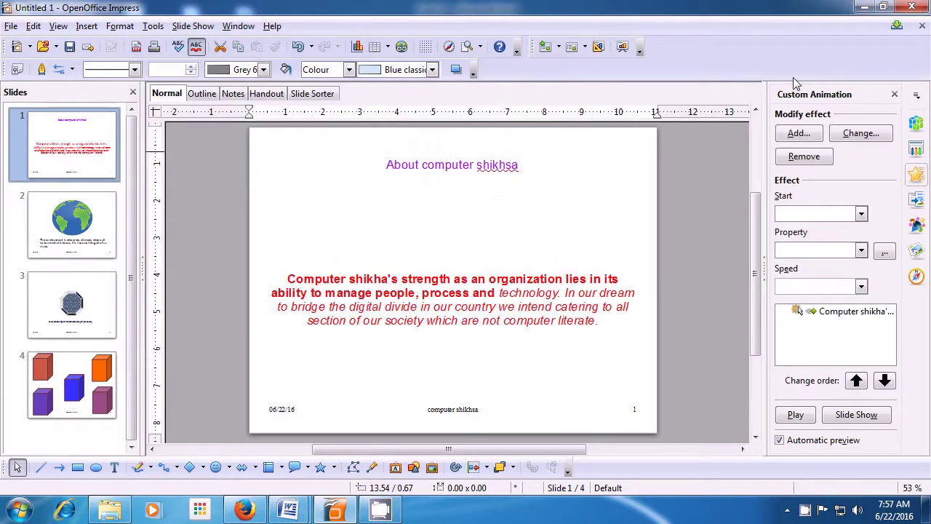
Minimize the presentation window and open the exported computer shikhsa1 PDF from the desktop in Acrobat Reader
left_click(863, 7)
left_click(864, 7)
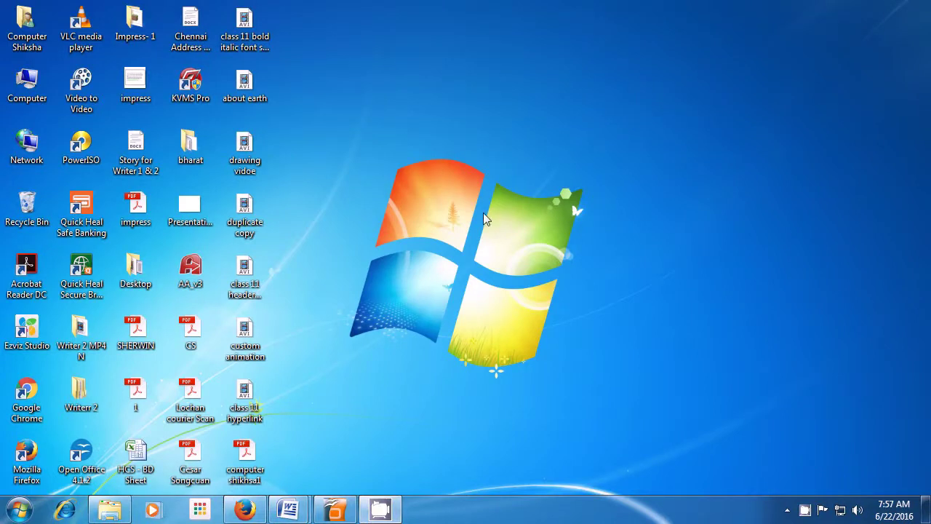
double_click(250, 462)
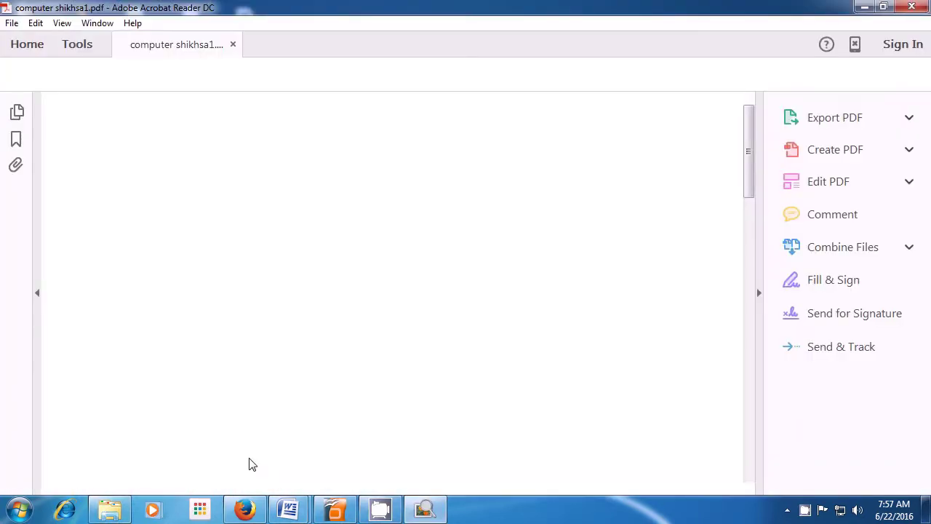